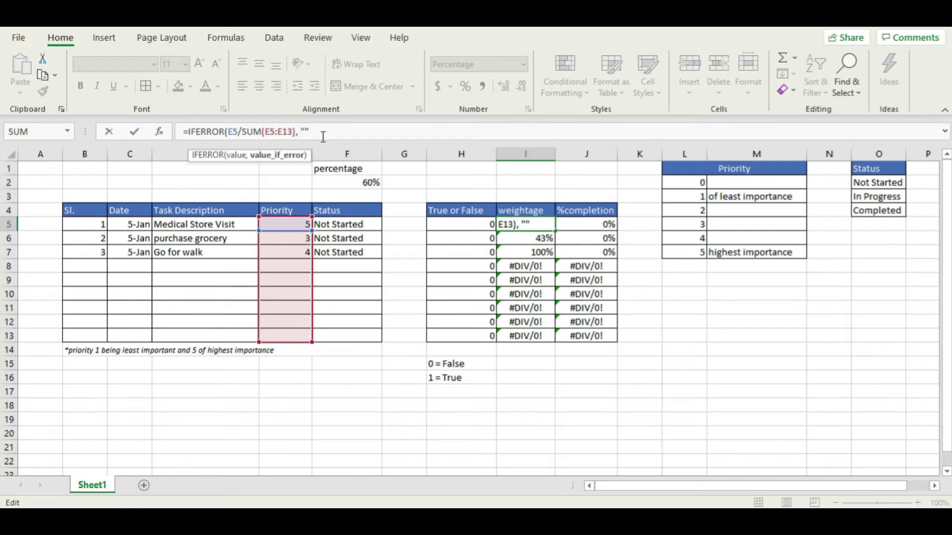
Step: Complete the weightage formula in I5 as =IFERROR(E5/SUM(E5:E13), "") and fill it down to I13
type(")")
key("Return")
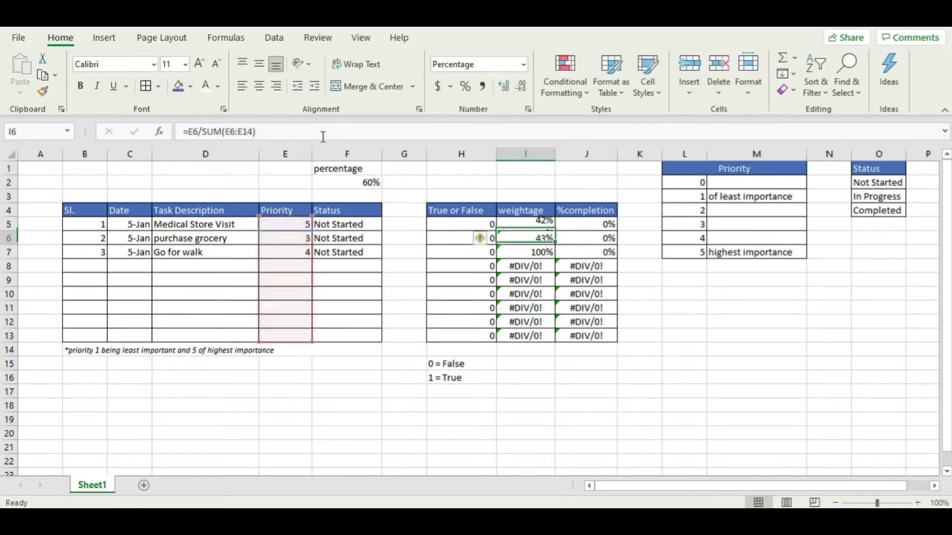
left_click(535, 222)
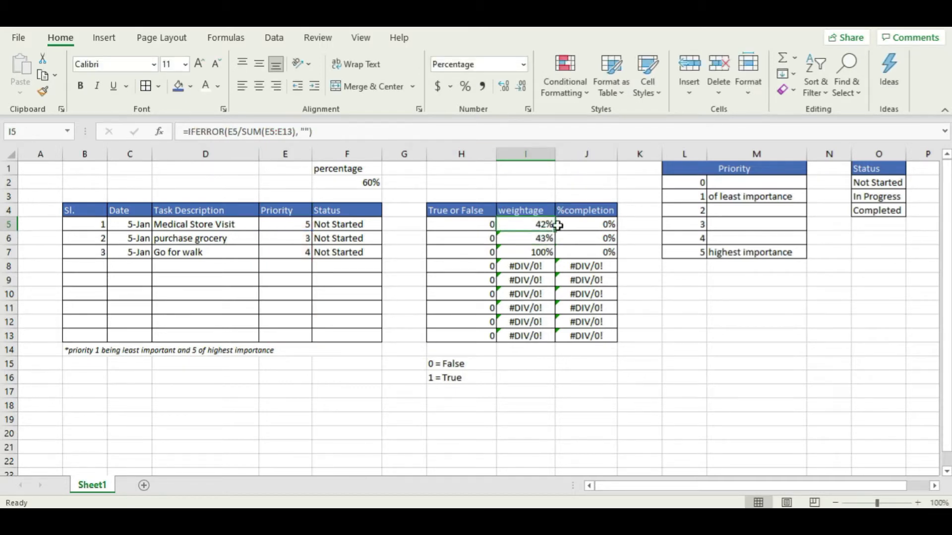
left_click_drag(555, 231, 557, 338)
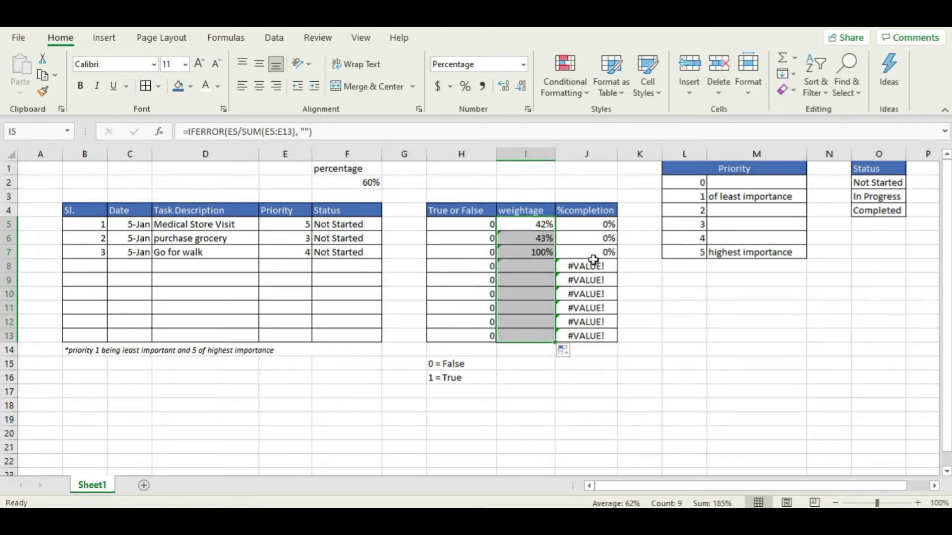
Step: Refill the existing %completion formula from J5 down to J13
left_click_drag(606, 225, 618, 340)
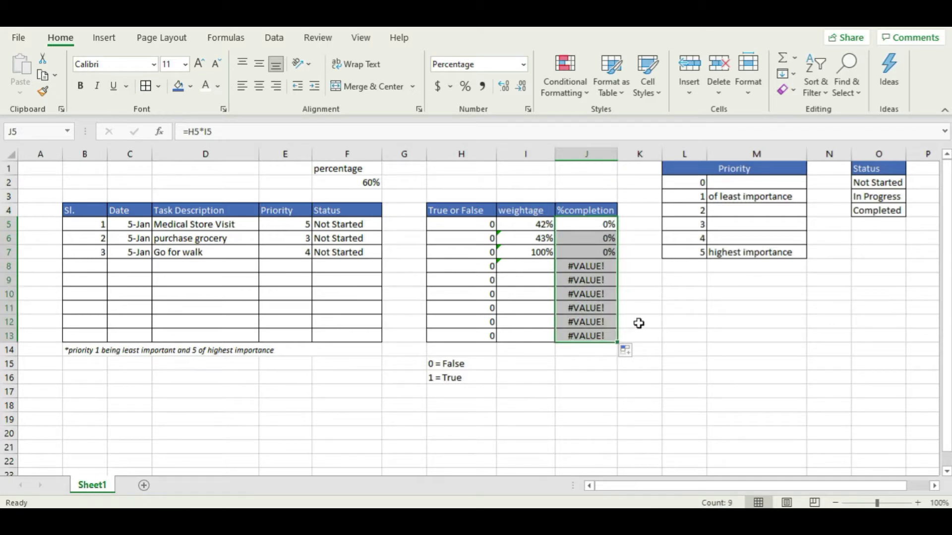
left_click(578, 270)
left_click(490, 273)
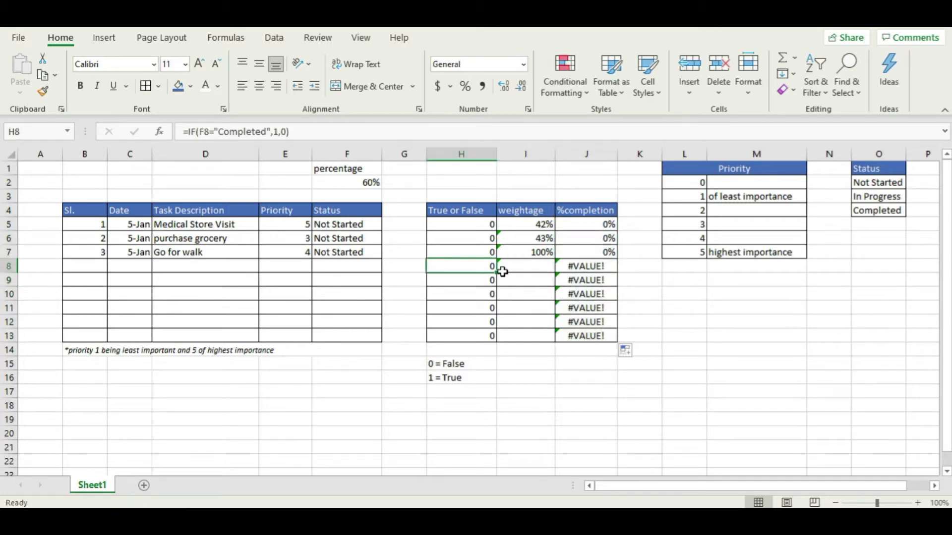
Step: Wrap the %completion formula in J5 with IFERROR so it reads =IFERROR(H5*I5, "")
left_click(591, 223)
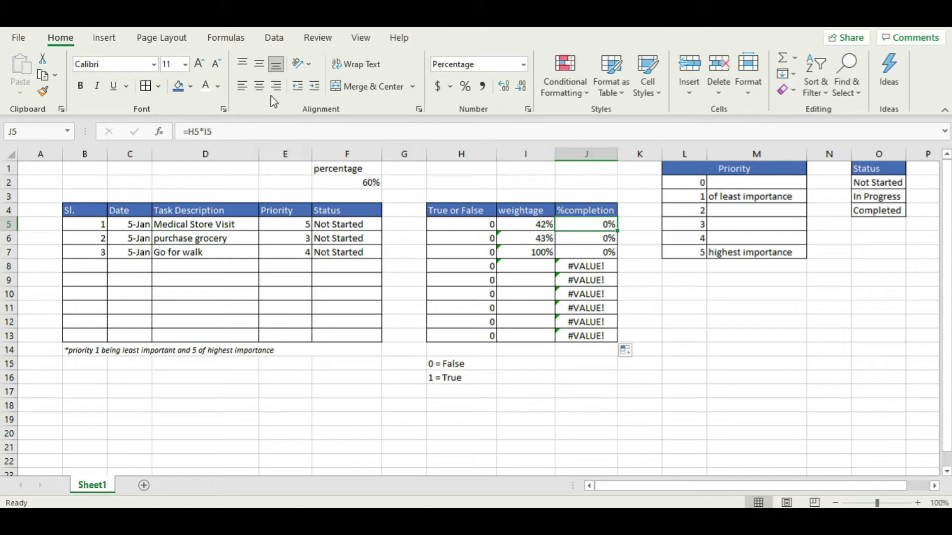
left_click(192, 131)
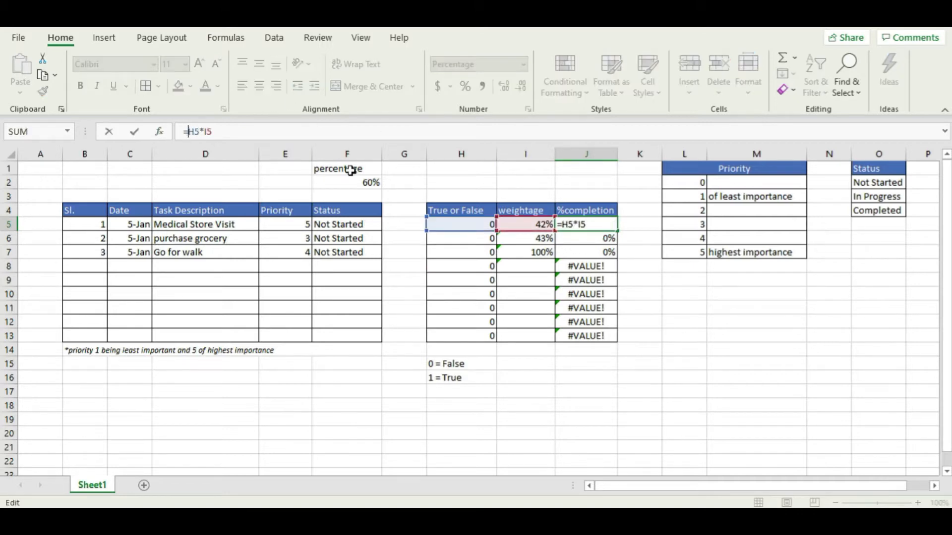
type("if")
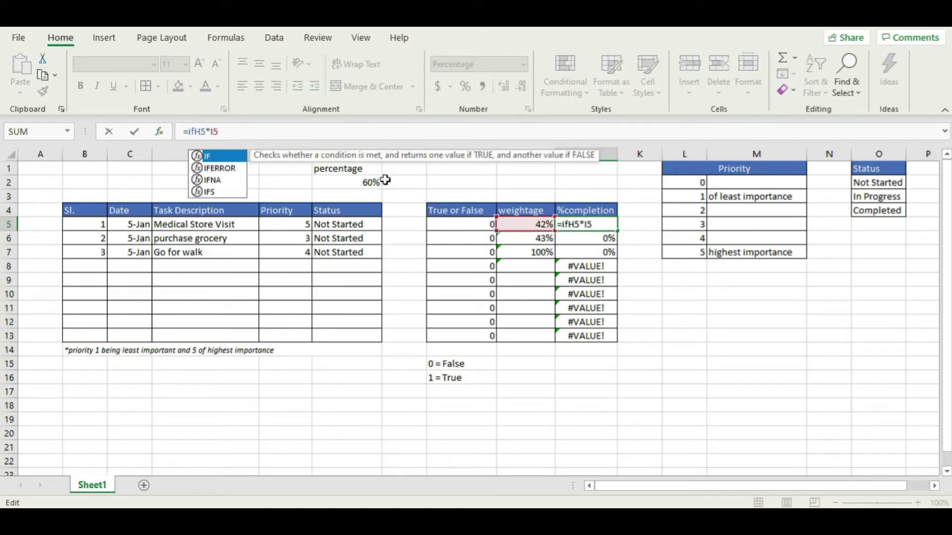
key("Down")
key("Tab")
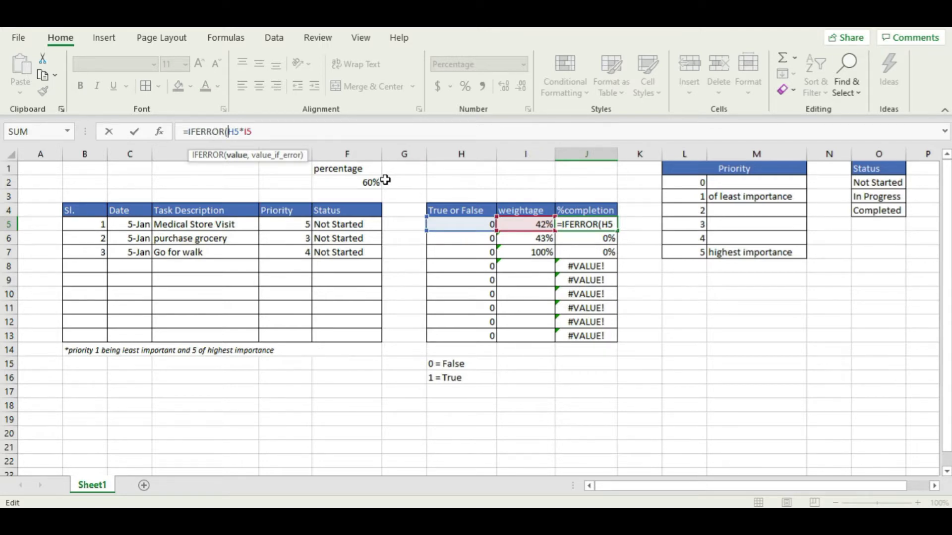
left_click(275, 131)
type(",")
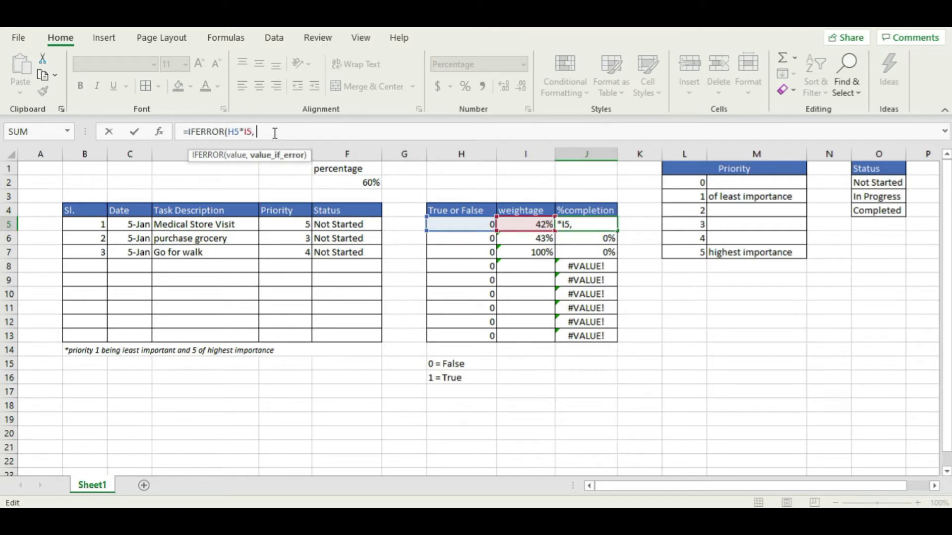
key("Return")
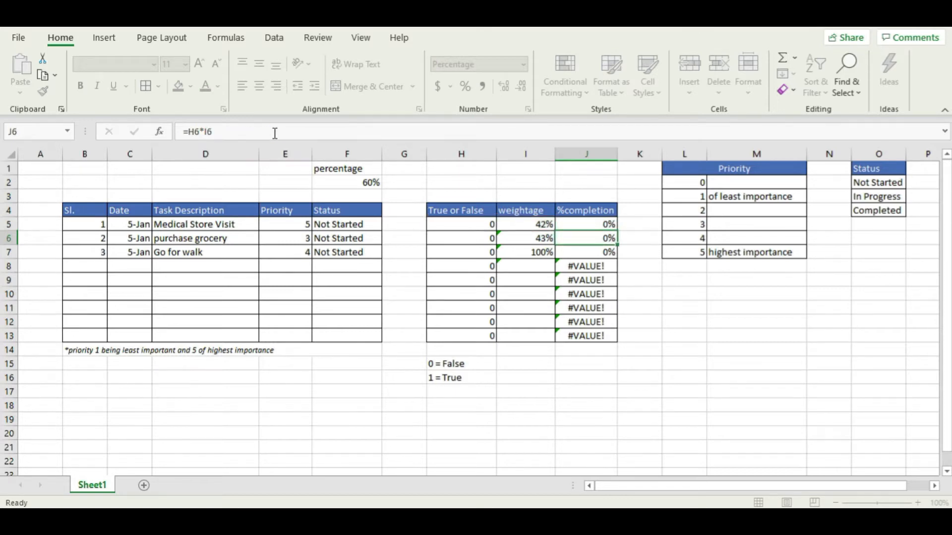
Step: Fill the IFERROR %completion formula from J5 down to J13
left_click(611, 227)
left_click_drag(617, 231, 599, 338)
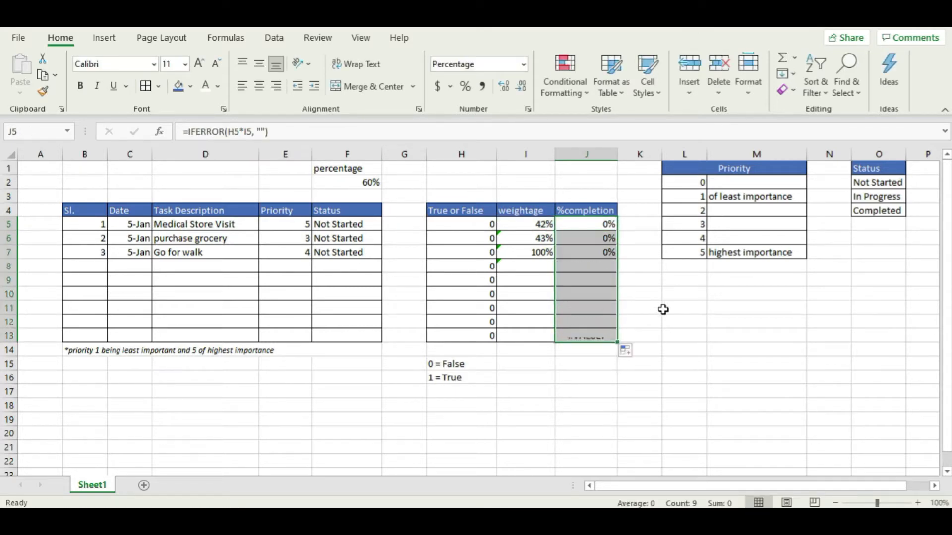
left_click(492, 308)
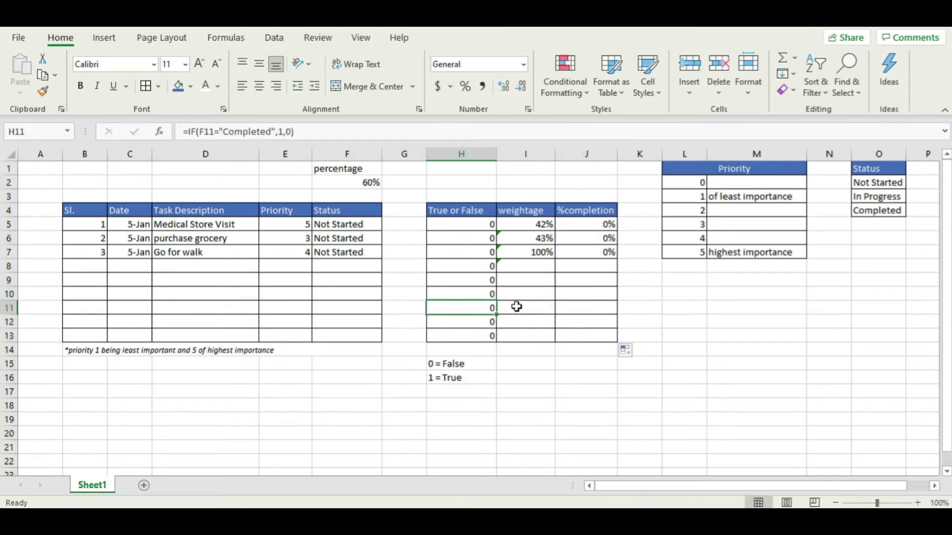
Step: Set the status of the purchase grocery and Go for walk tasks to Completed
left_click(361, 239)
left_click(389, 239)
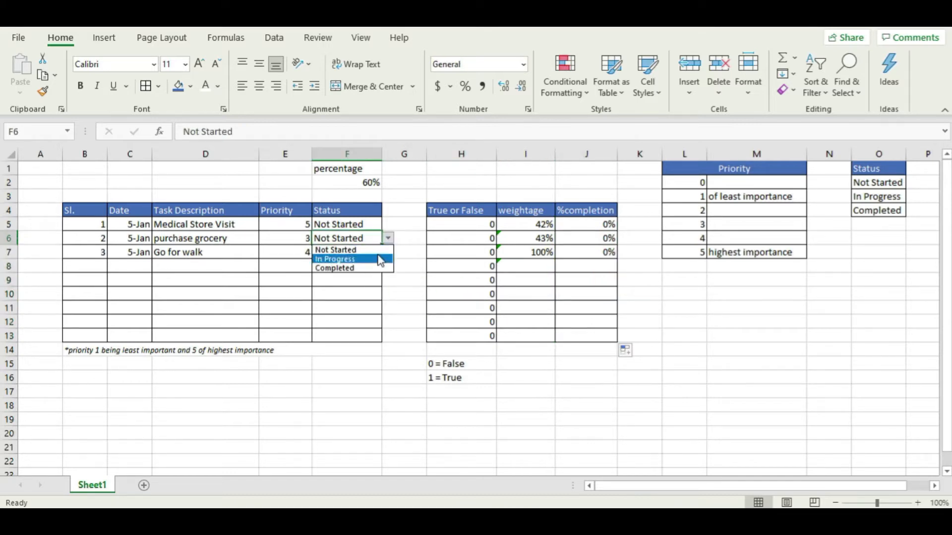
left_click(378, 268)
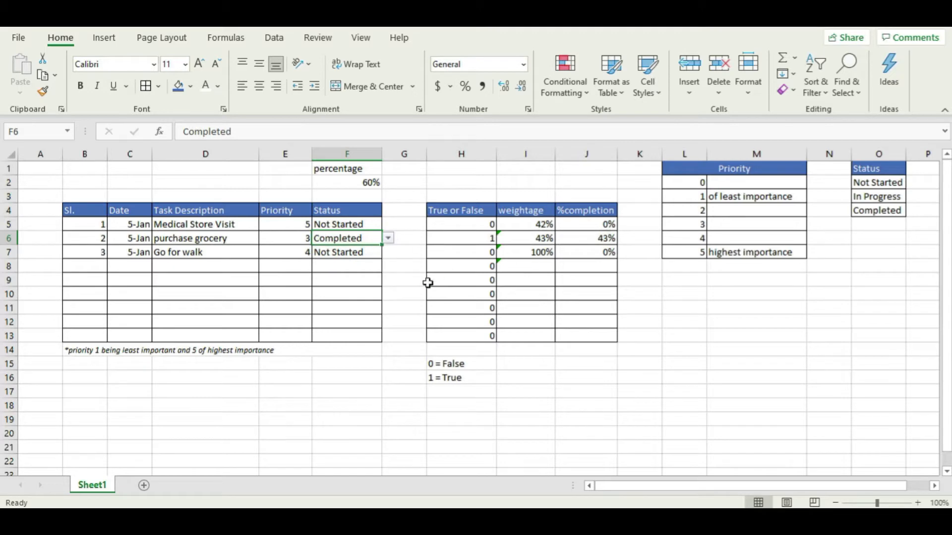
left_click(370, 253)
left_click(388, 253)
left_click(378, 282)
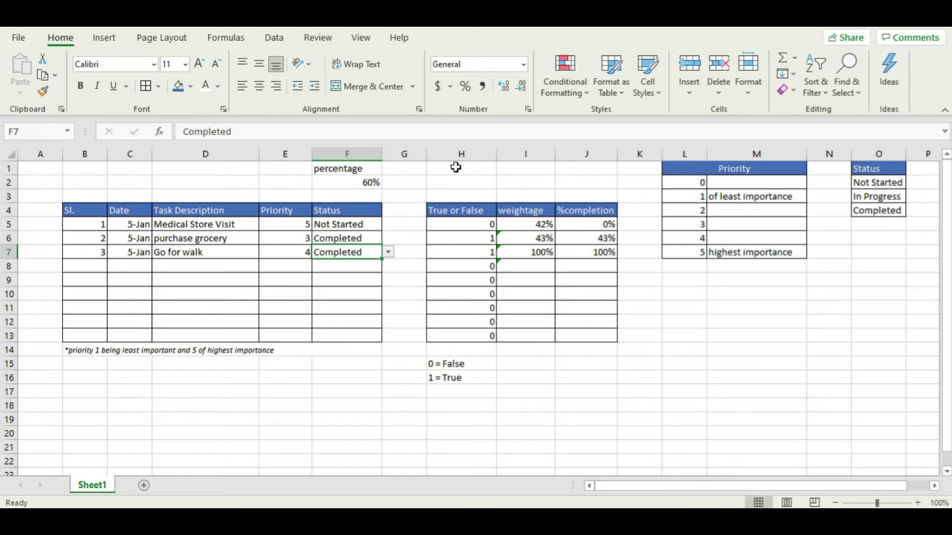
Step: Examine the weightage and %completion cells of the three listed tasks
left_click(543, 238)
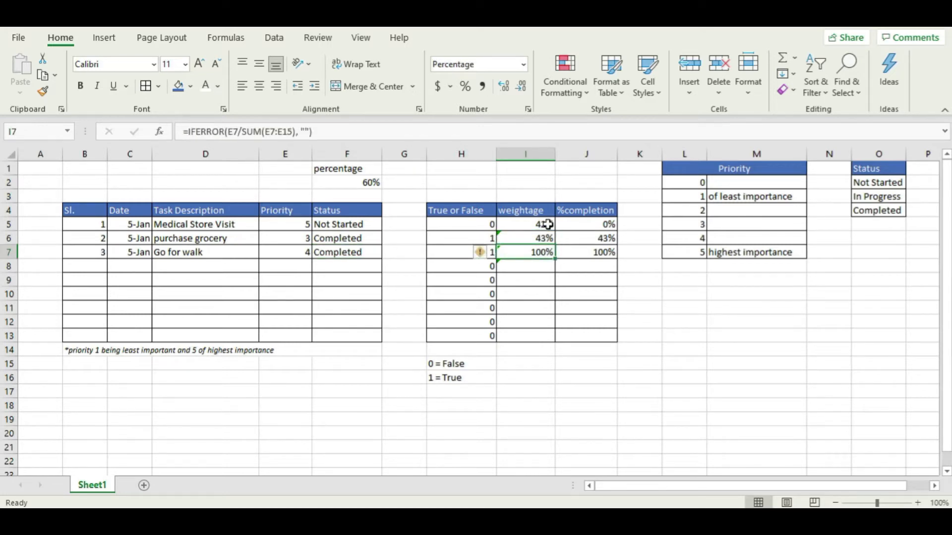
left_click(547, 224)
left_click(576, 223)
left_click(580, 239)
left_click(578, 254)
Step: Compare the Priority ranges summed by the weightage formulas in I5 and I6
left_click(538, 226)
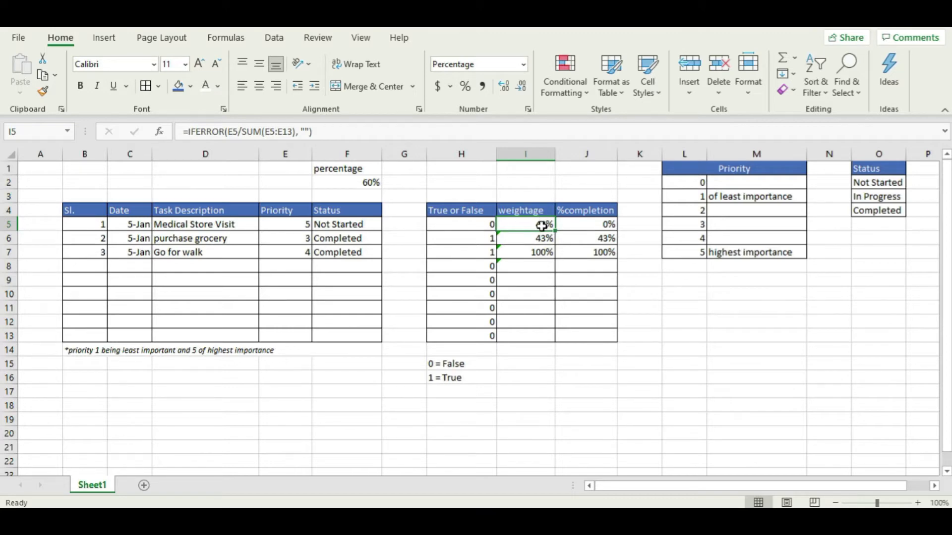
double_click(541, 226)
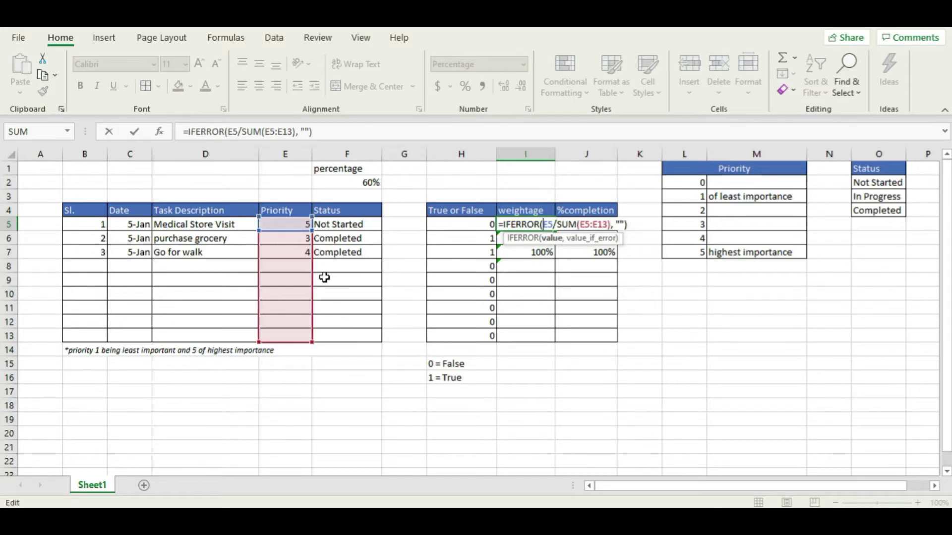
key("Escape")
left_click(528, 239)
double_click(530, 238)
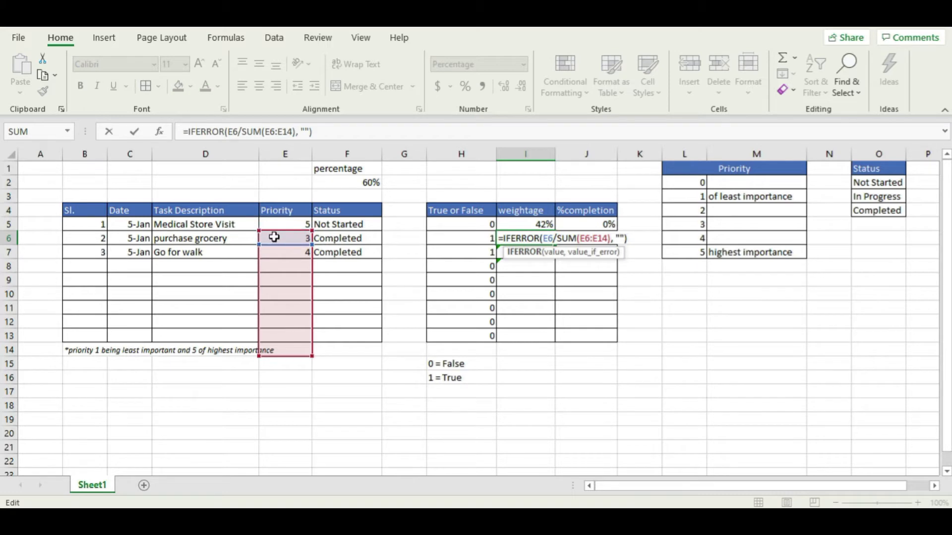
left_click_drag(580, 238, 608, 238)
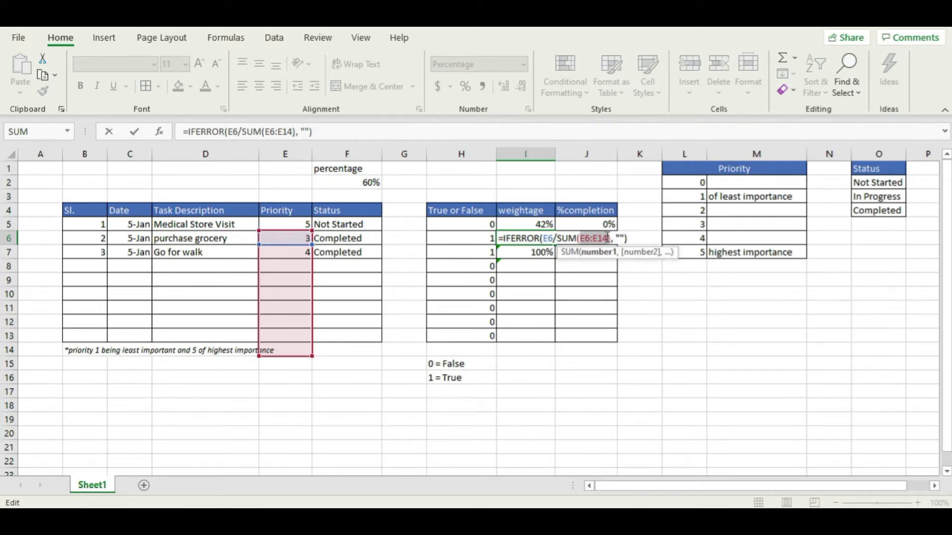
key("Escape")
double_click(535, 224)
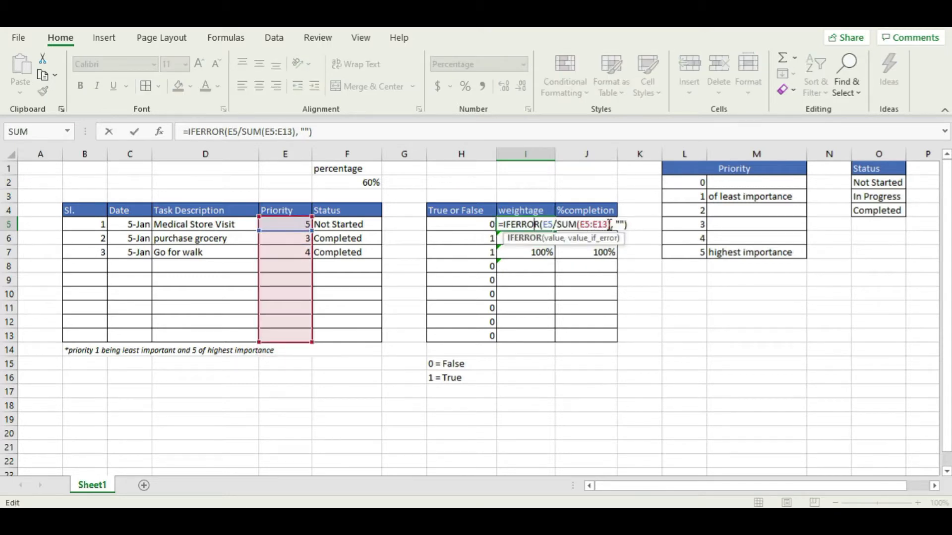
key("Escape")
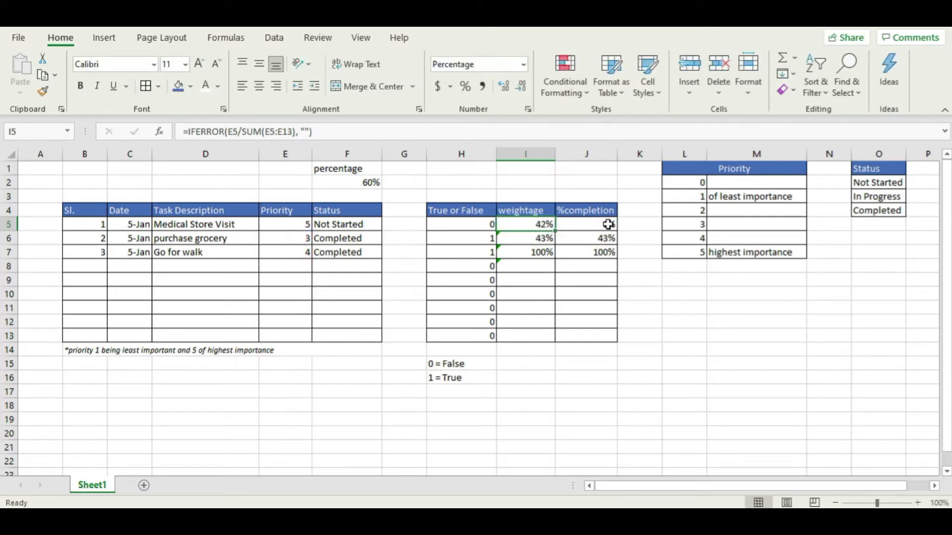
double_click(544, 238)
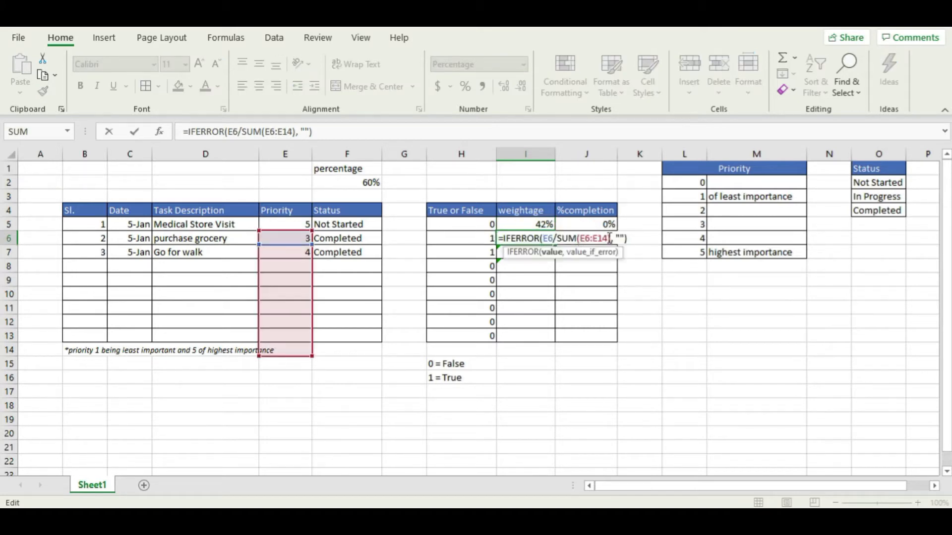
key("Escape")
Step: Make the summed range absolute as $E$5:$E$13 in the I5 weightage formula and fill it down to I13
double_click(543, 225)
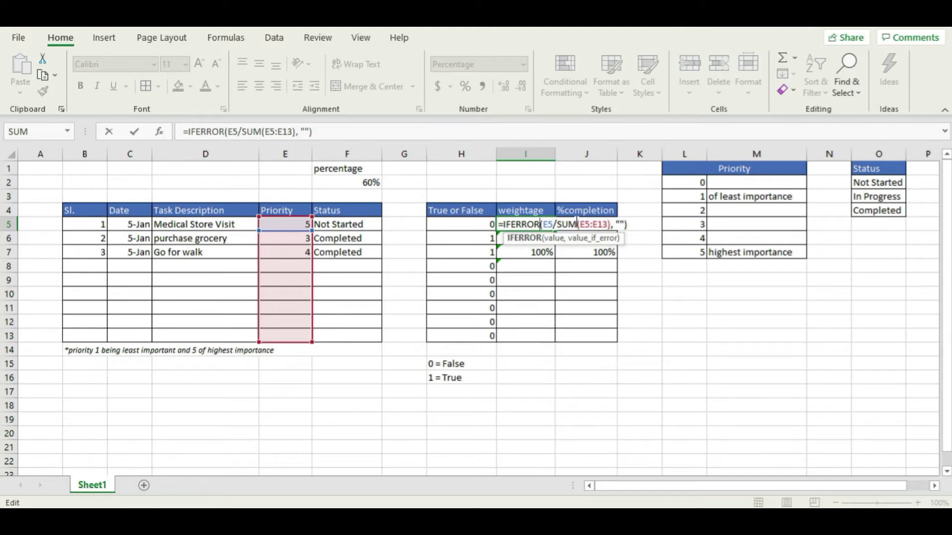
left_click(581, 224)
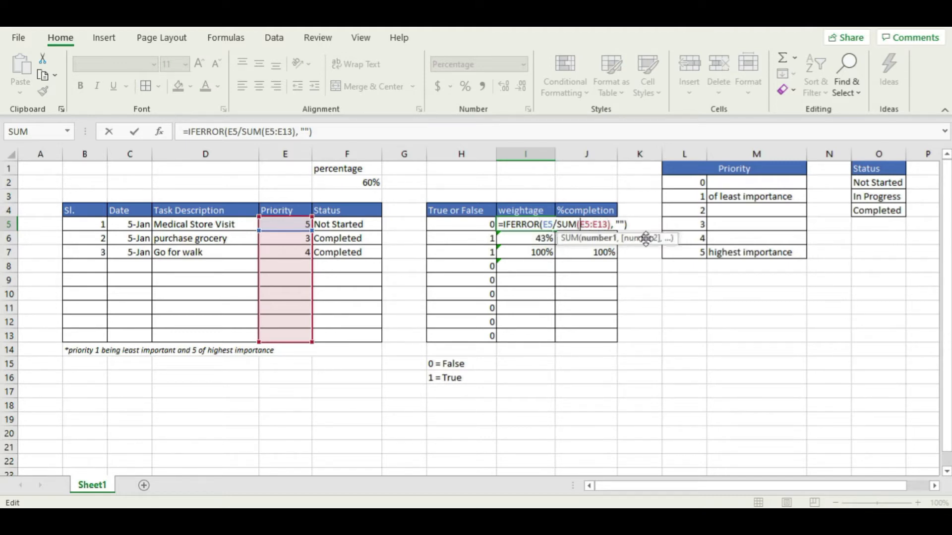
type("$E")
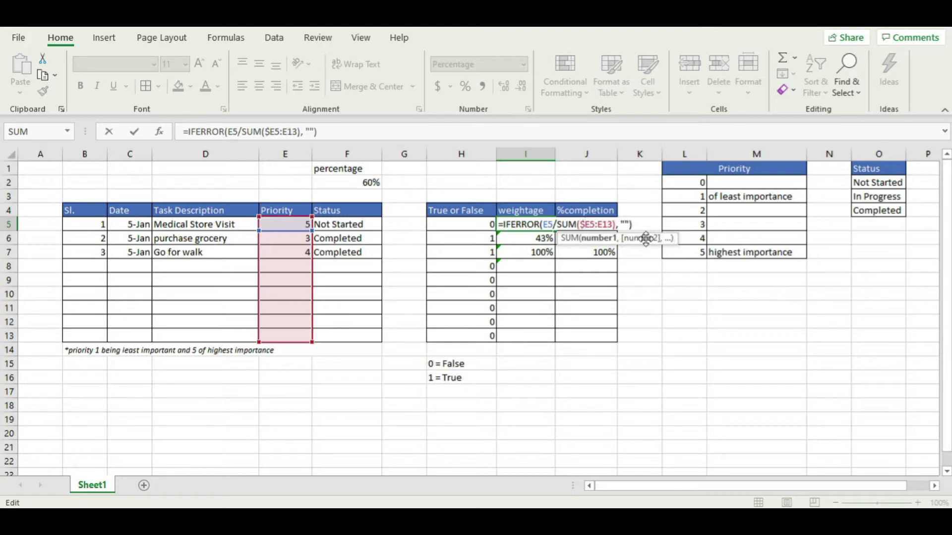
type("$5:")
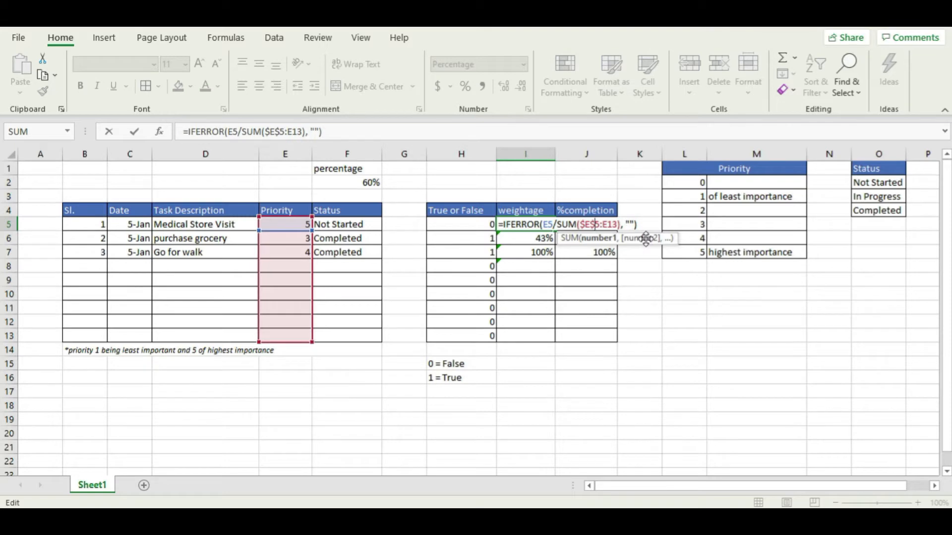
type("$E")
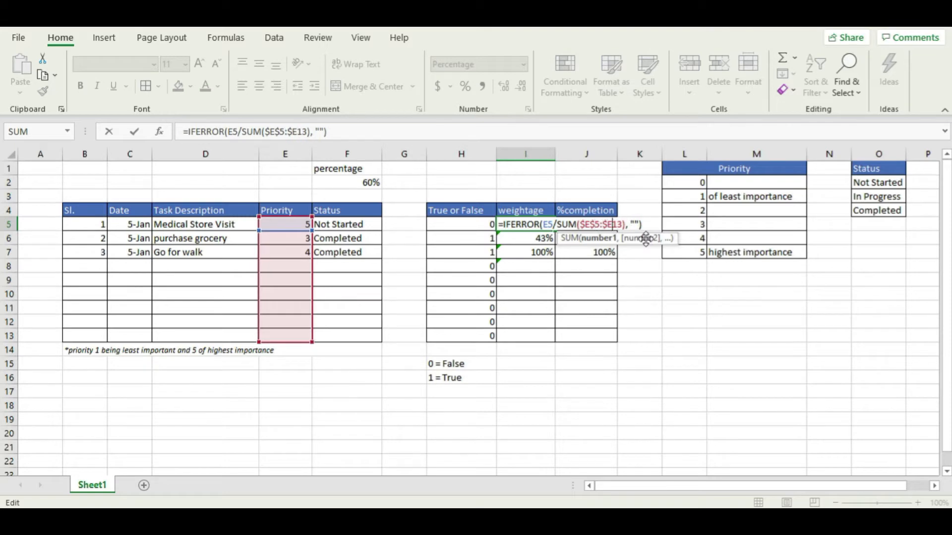
type("$")
key("Return")
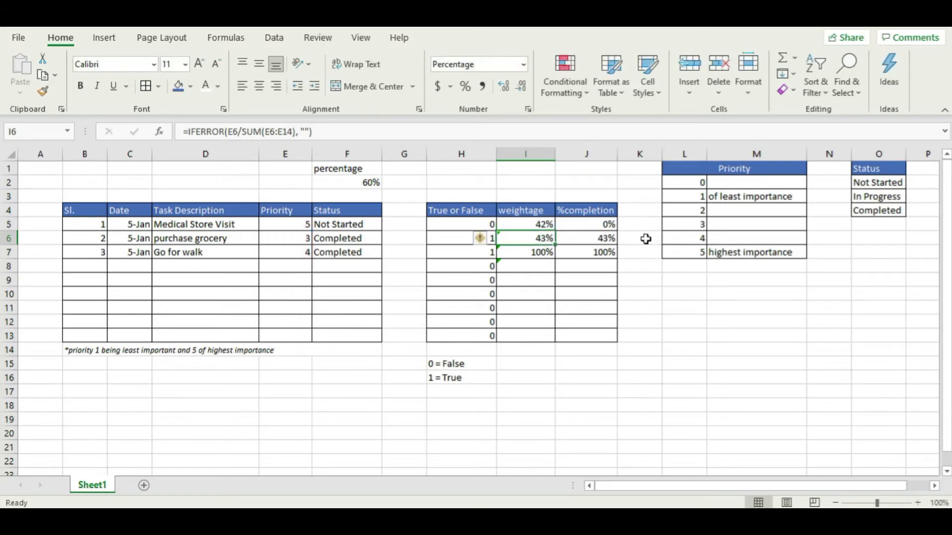
left_click(543, 224)
left_click_drag(556, 233, 555, 341)
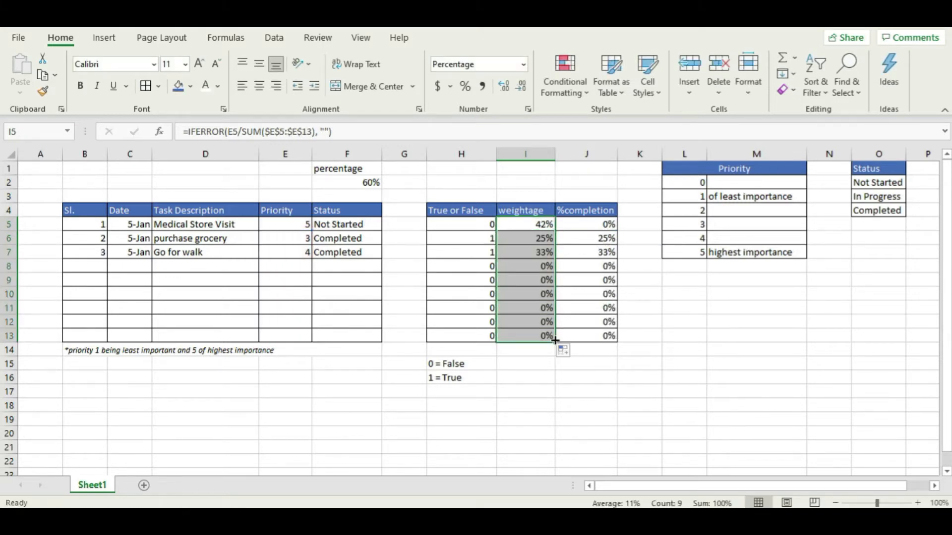
Step: Check the summed range in the weightage formulas of the cells between I5 and I10
left_click(520, 227)
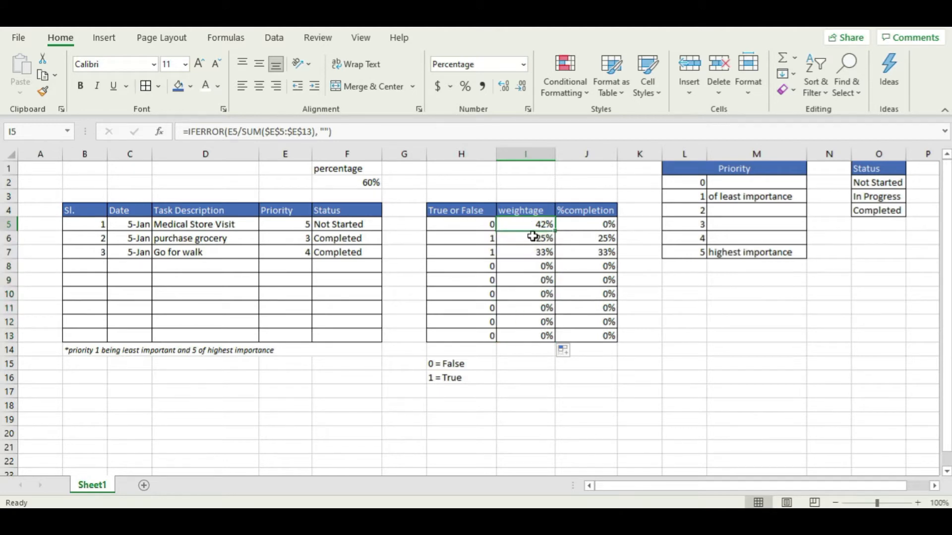
left_click(533, 236)
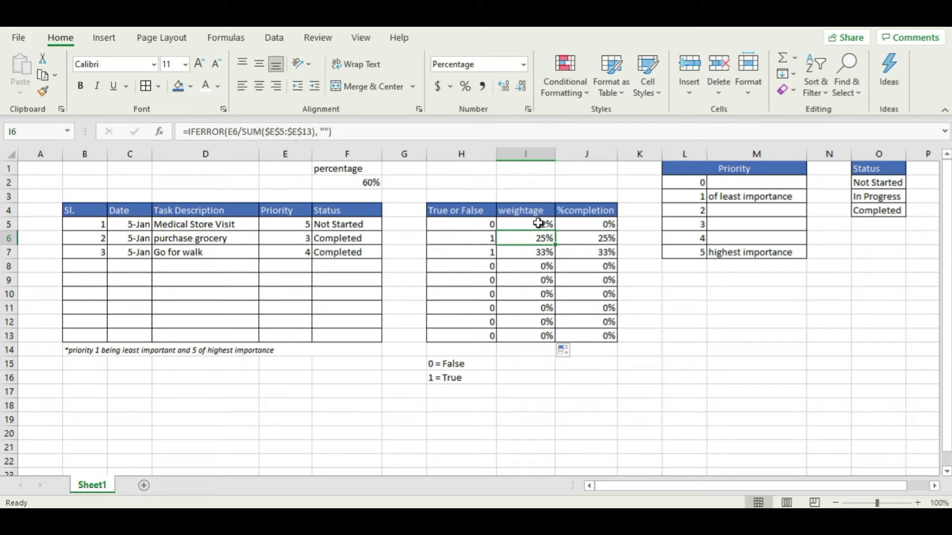
left_click(527, 268)
left_click(528, 281)
left_click(529, 296)
left_click(526, 276)
left_click(516, 250)
left_click(516, 237)
left_click(522, 223)
left_click(523, 238)
left_click(523, 255)
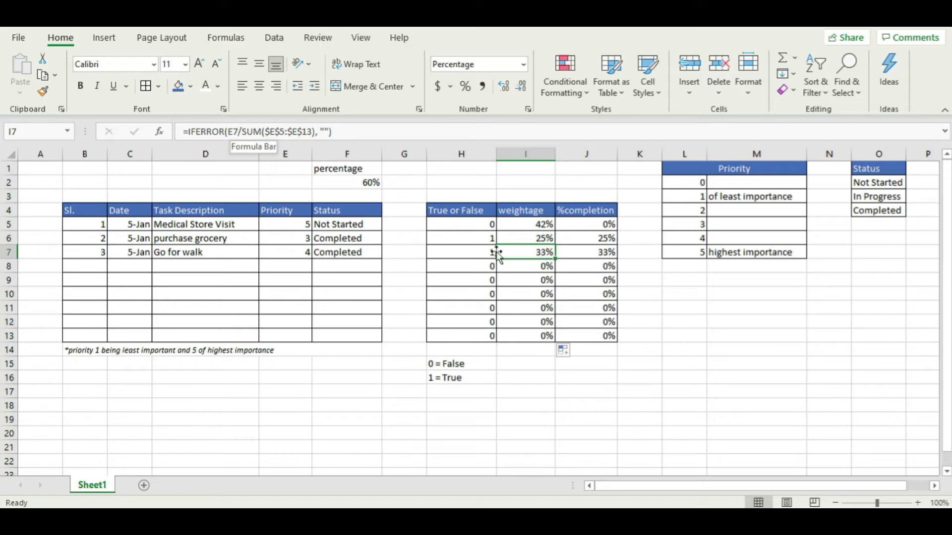
left_click(521, 267)
left_click(520, 295)
left_click(520, 266)
left_click(518, 237)
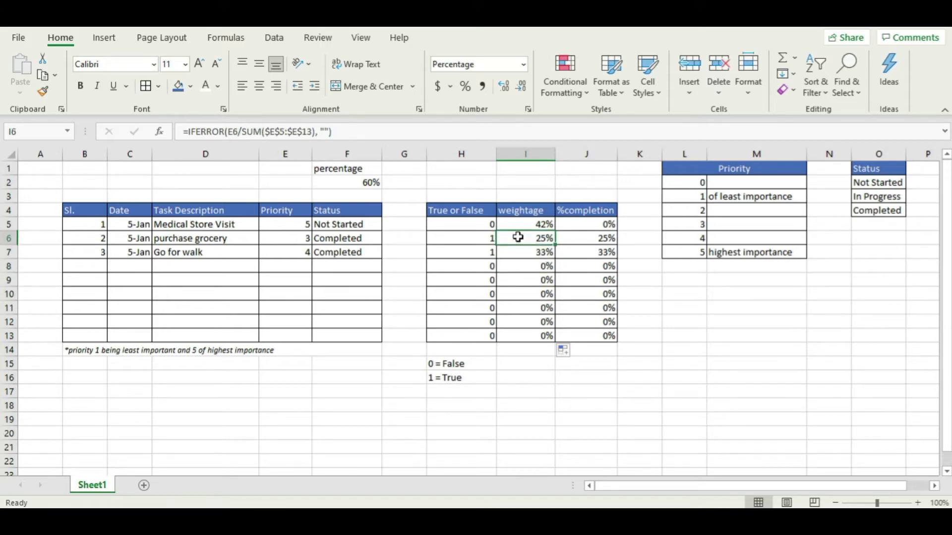
Step: Review the weightage formulas in I5, I7, I8 and I9
left_click(530, 223)
left_click(537, 251)
left_click(533, 266)
left_click(534, 280)
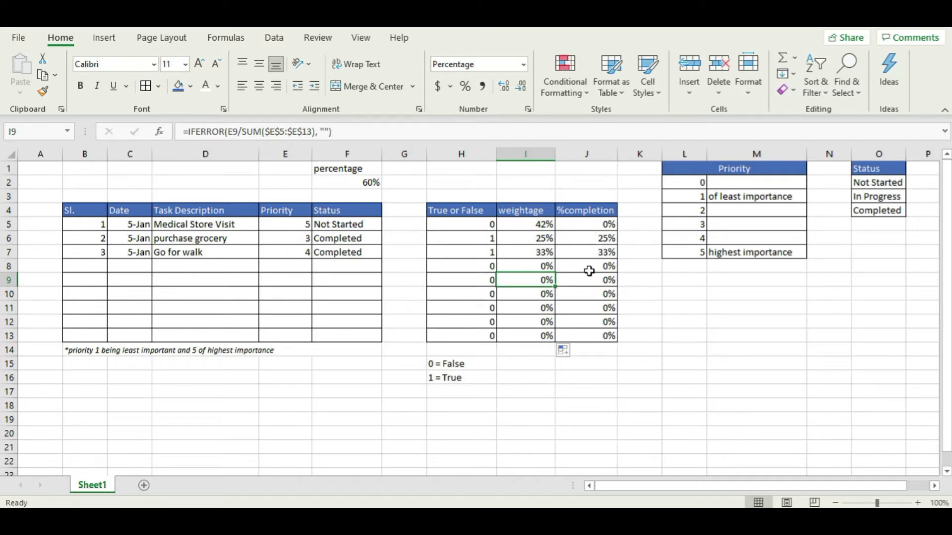
Step: Examine the cell references in the %completion formulas down column J, including those in J5
left_click(570, 225)
left_click(586, 251)
double_click(586, 250)
left_click(583, 294)
left_click(584, 308)
left_click(590, 252)
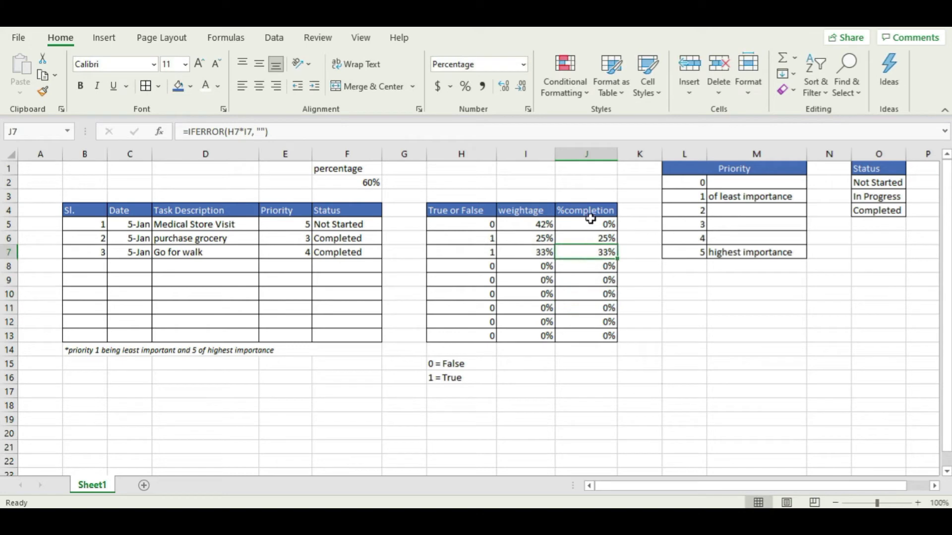
left_click(591, 220)
key("F2")
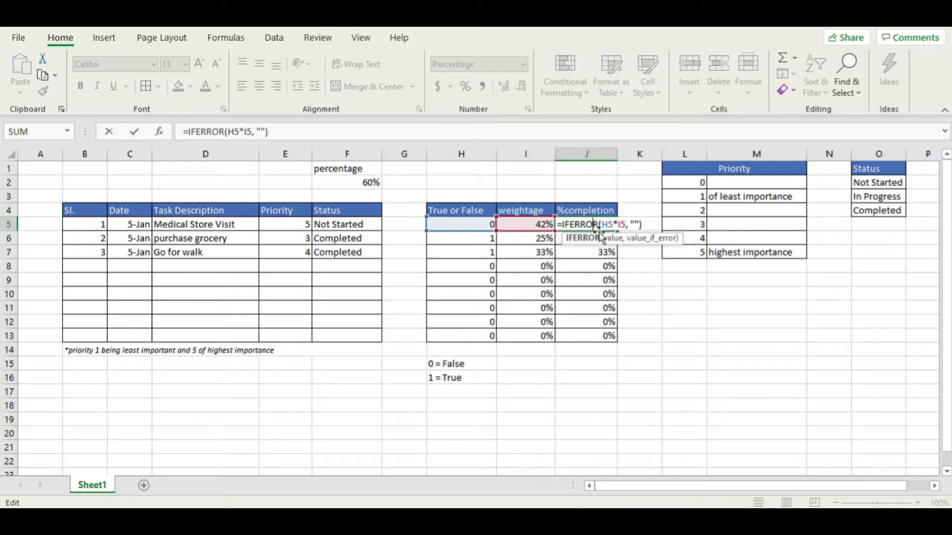
key("Escape")
left_click(598, 269)
left_click(597, 291)
left_click(599, 319)
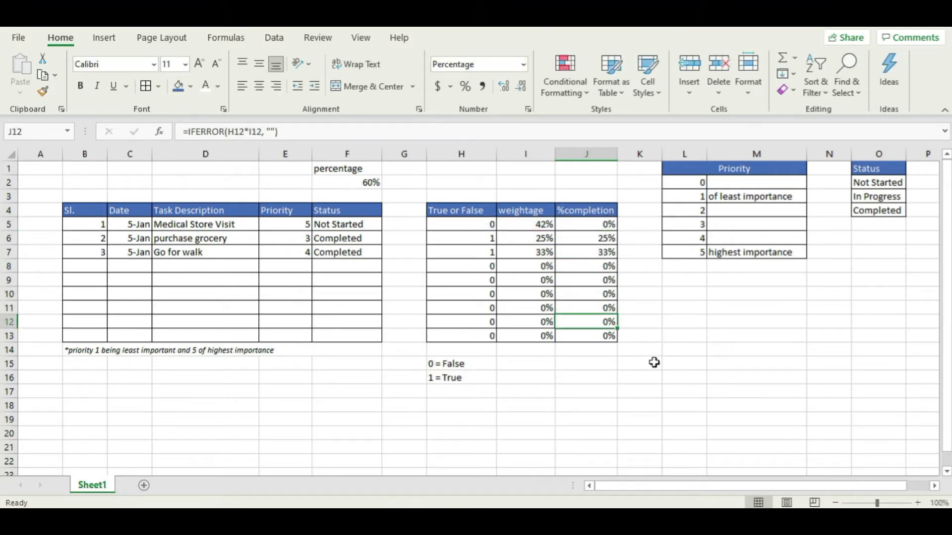
left_click(654, 363)
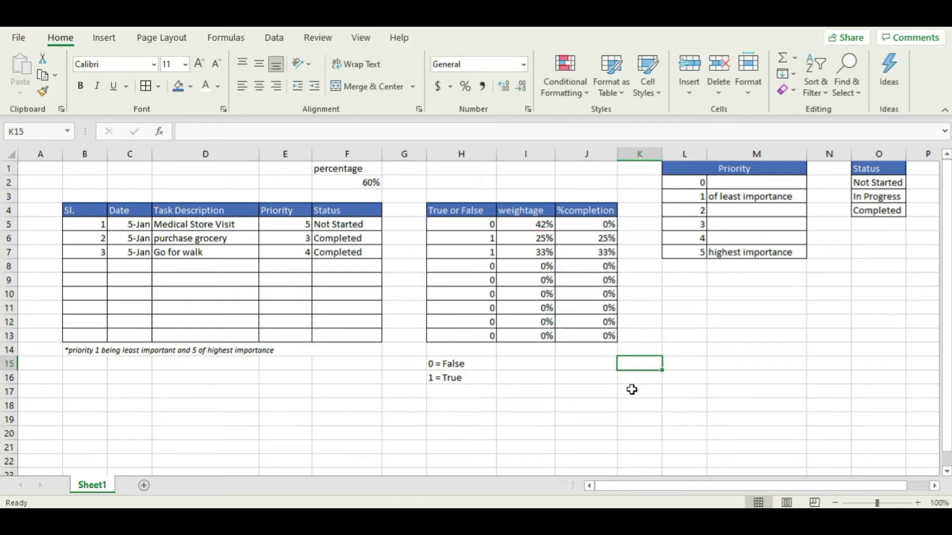
left_click(542, 228)
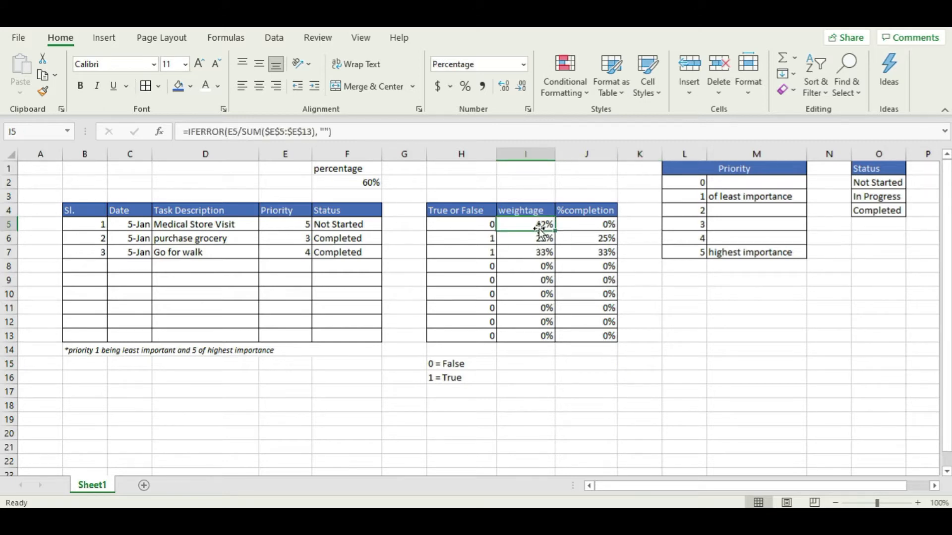
left_click(574, 222)
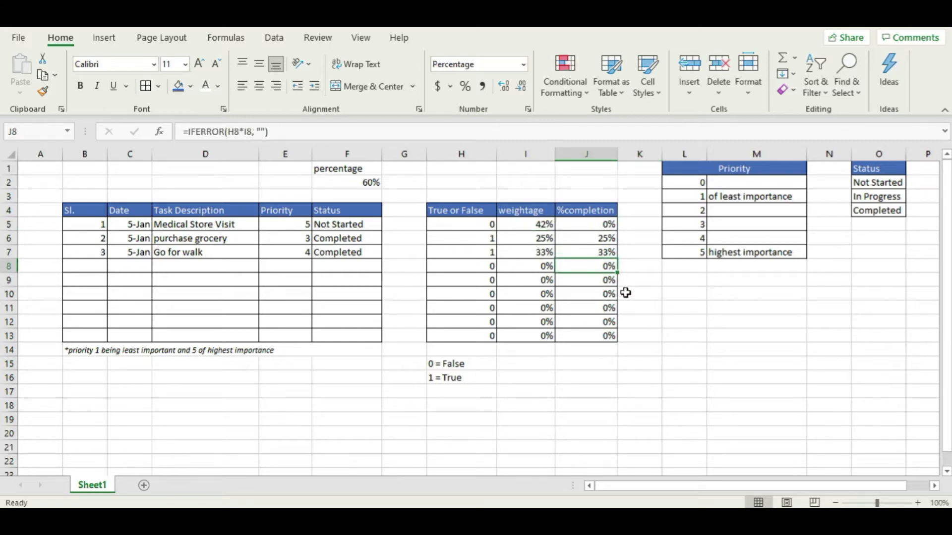
left_click(601, 360)
Step: Replace the percentage in F2 with the formula =SUM(J5:J13) to total the %completion column
left_click(372, 183)
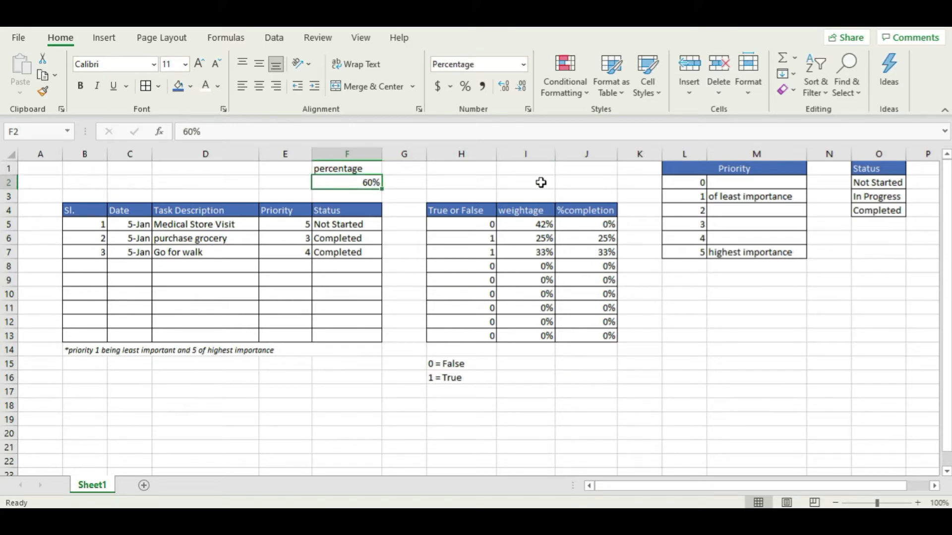
type("=su")
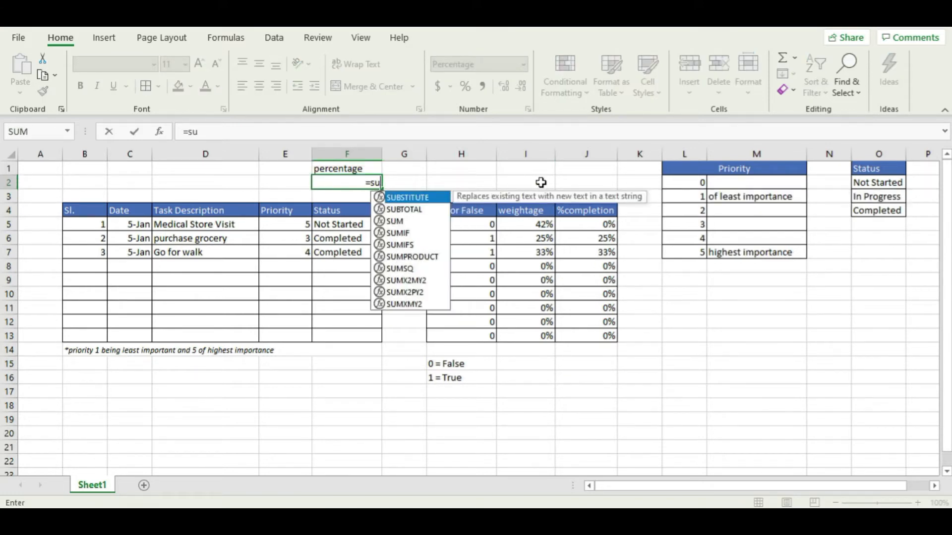
type("m(")
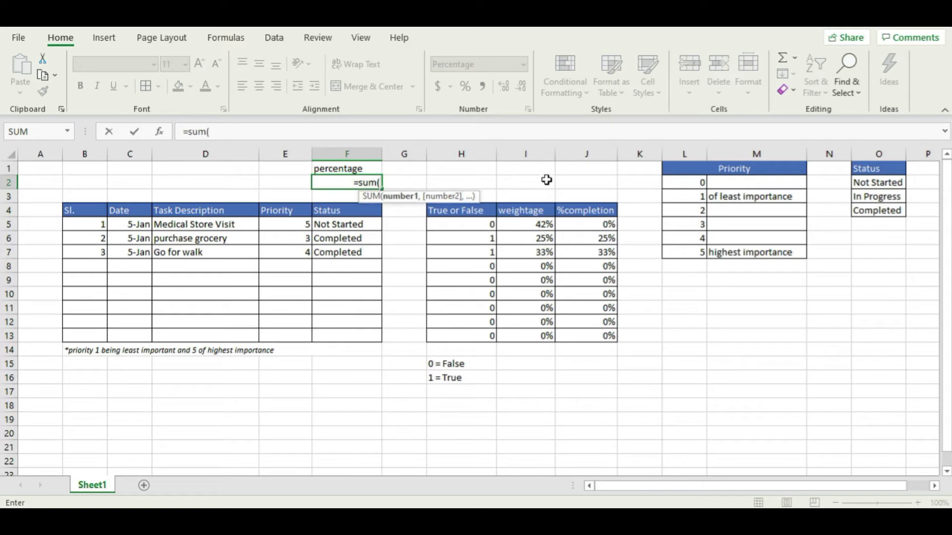
left_click_drag(574, 224, 579, 341)
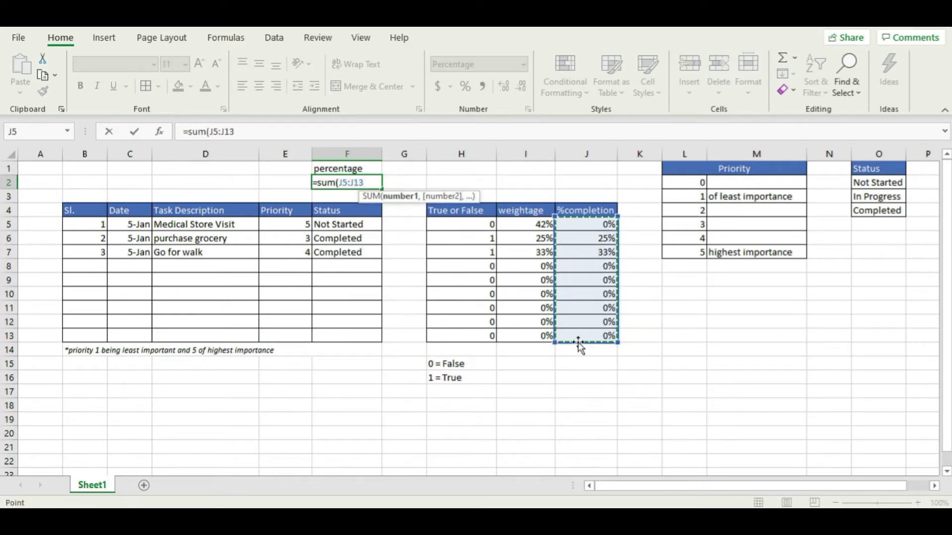
type(")")
key("Return")
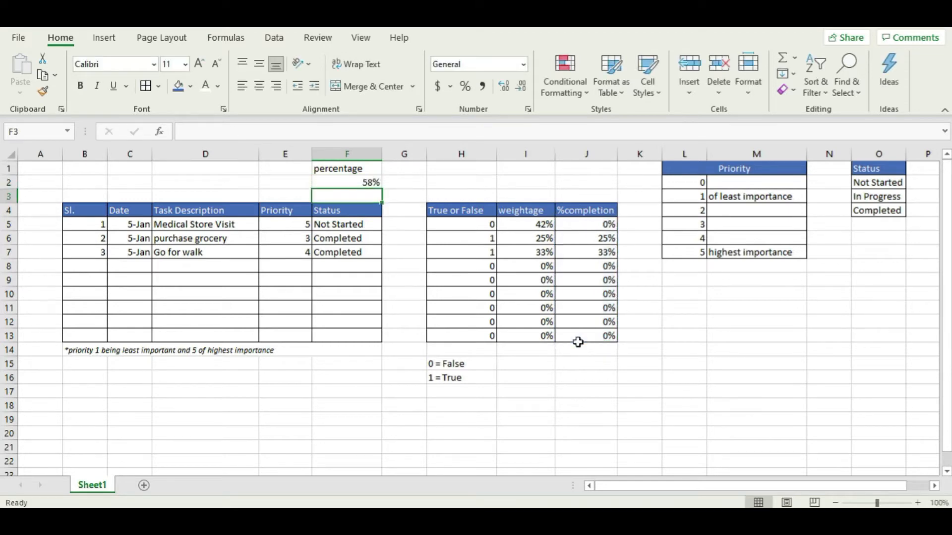
Step: Centre the total percentage in F2 both vertically and horizontally and set its font size to 20
left_click(365, 182)
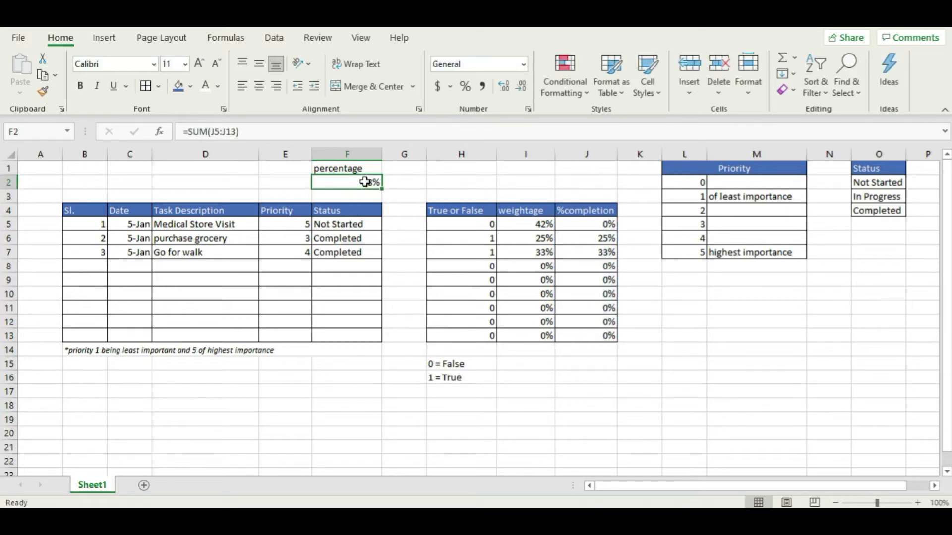
left_click(258, 64)
left_click(259, 86)
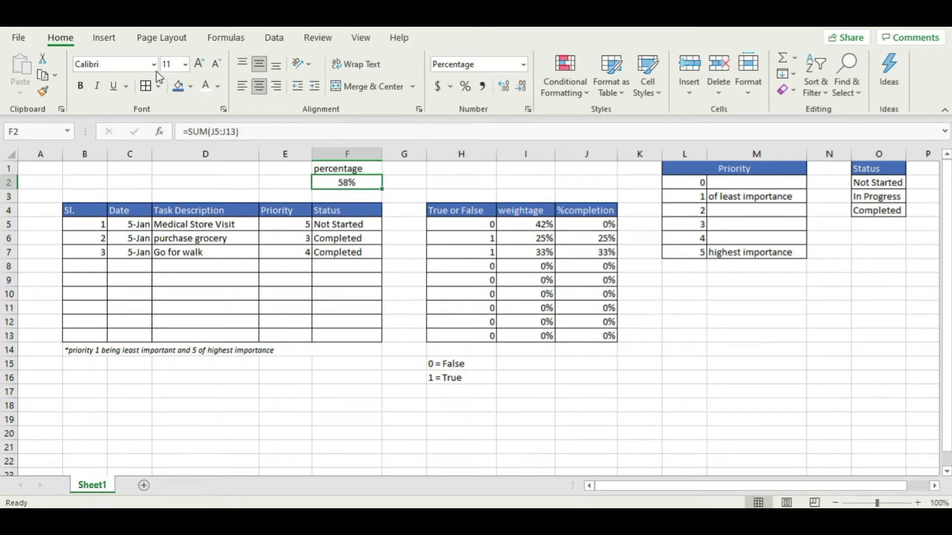
left_click(186, 65)
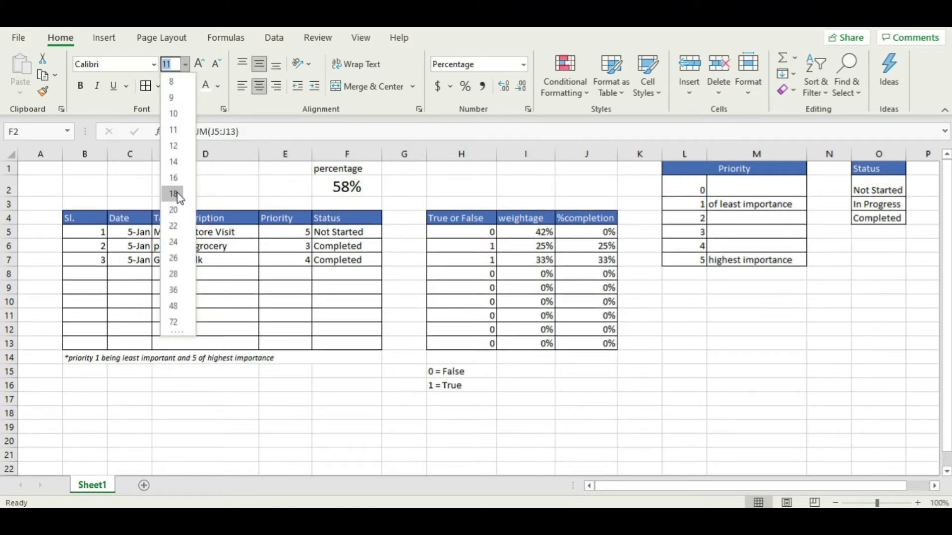
left_click(175, 210)
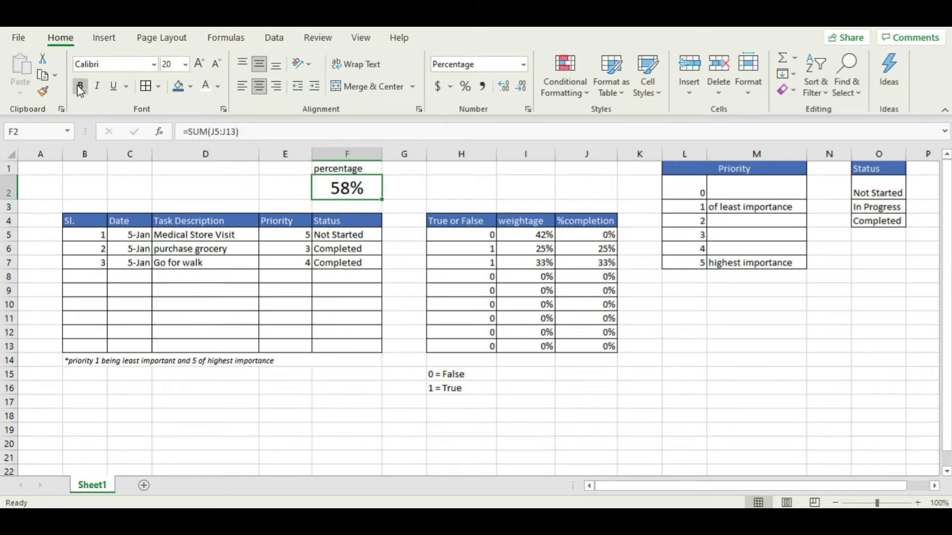
Step: Change the label in F1 above the total percentage to "done" and centre it
left_click(347, 168)
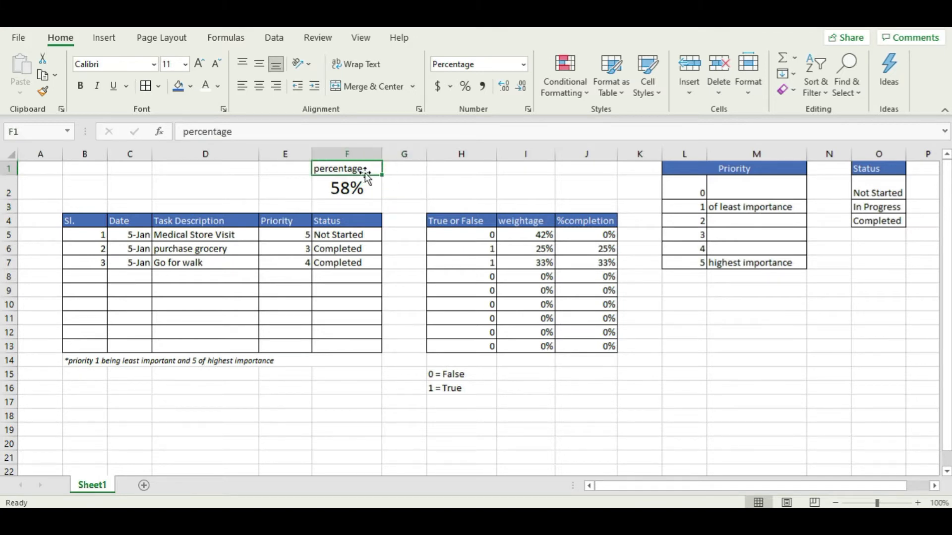
left_click(459, 205)
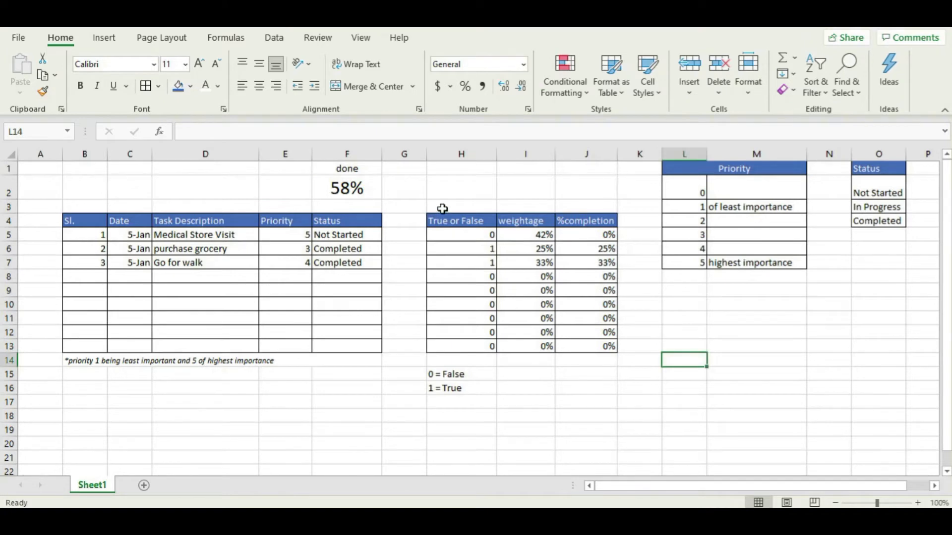
left_click(476, 187)
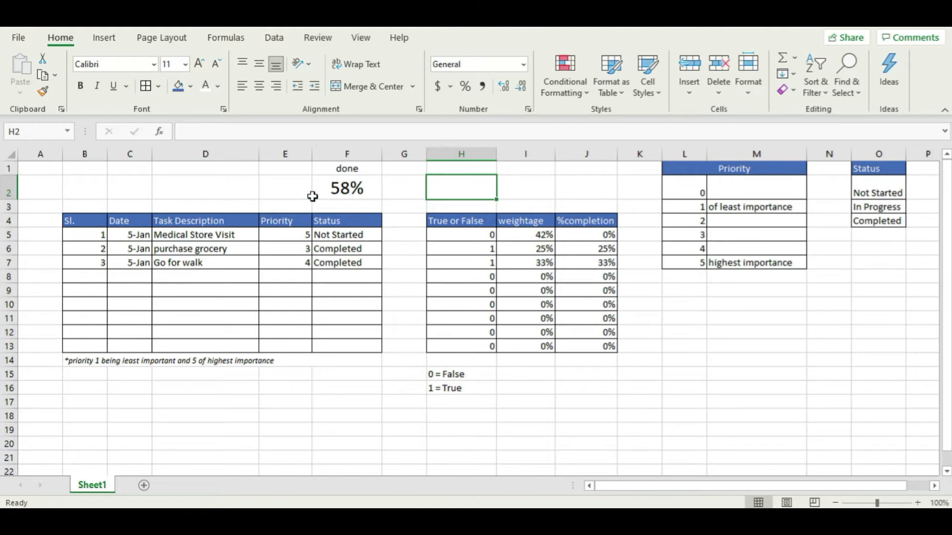
Step: Insert a clustered bar chart of the total percentage in F2 and move it leftward over the task table
left_click(358, 187)
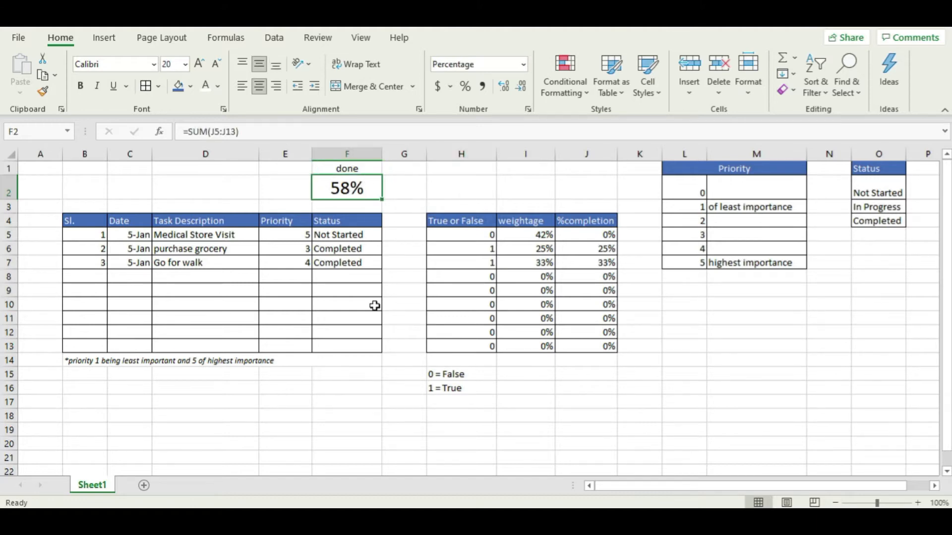
left_click(104, 40)
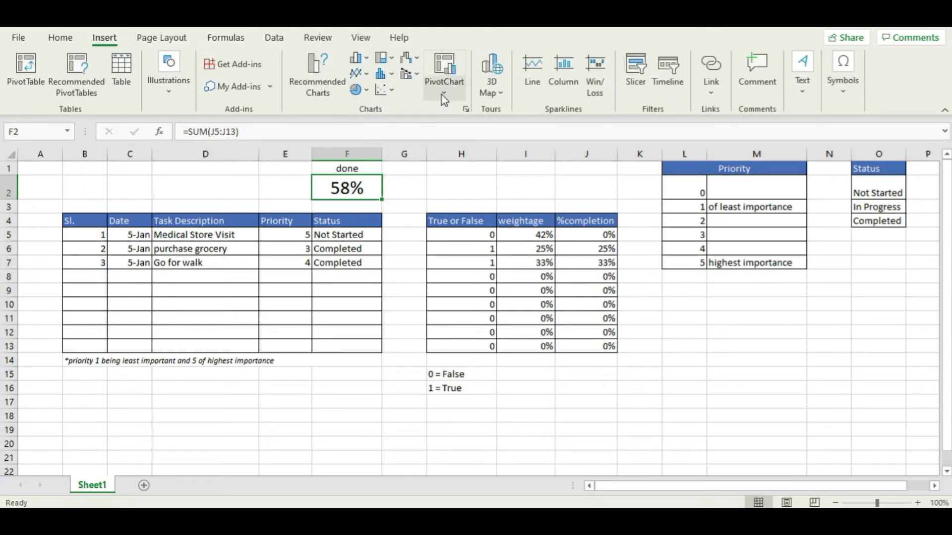
left_click(336, 77)
left_click(371, 84)
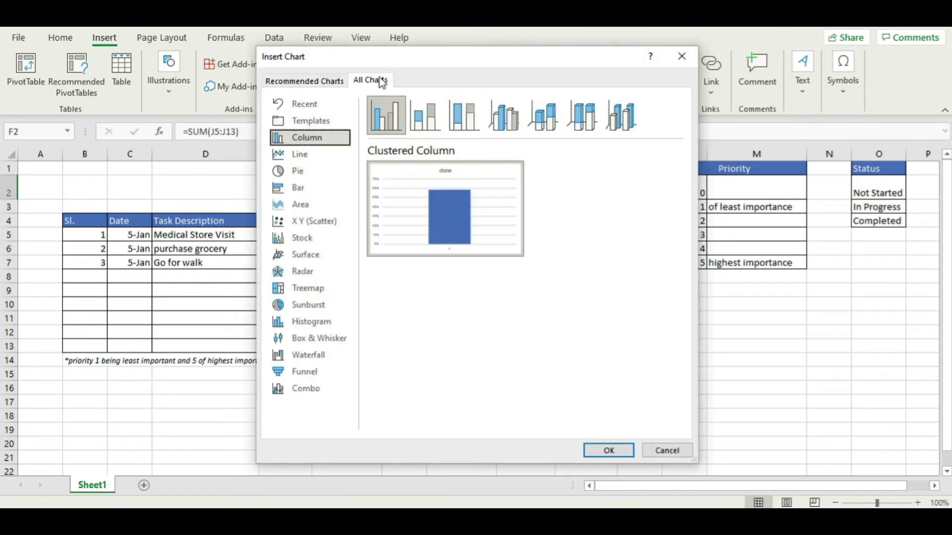
left_click(303, 193)
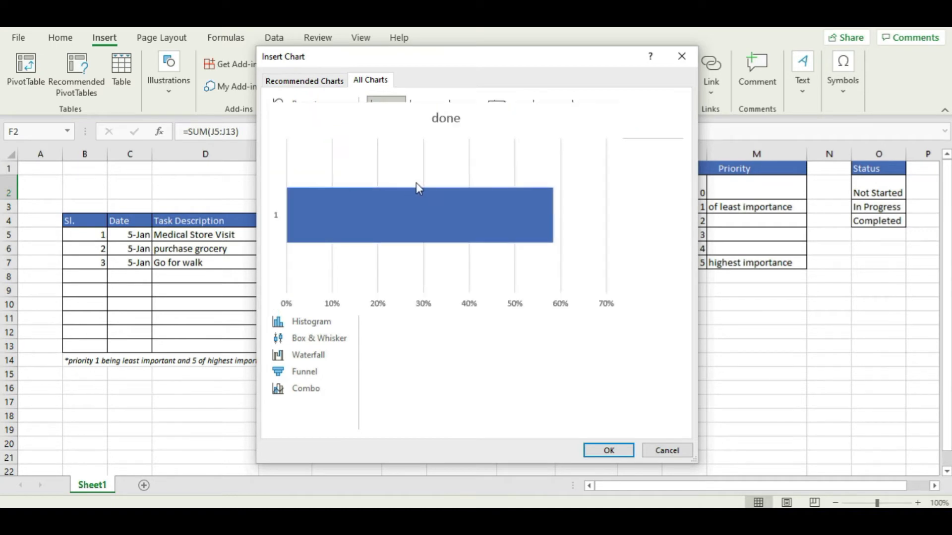
left_click(609, 450)
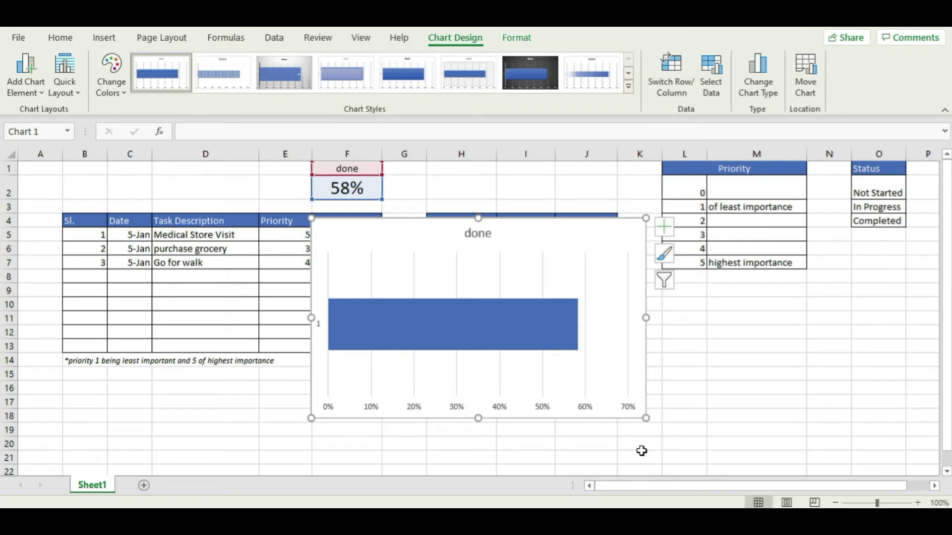
left_click_drag(536, 236, 427, 219)
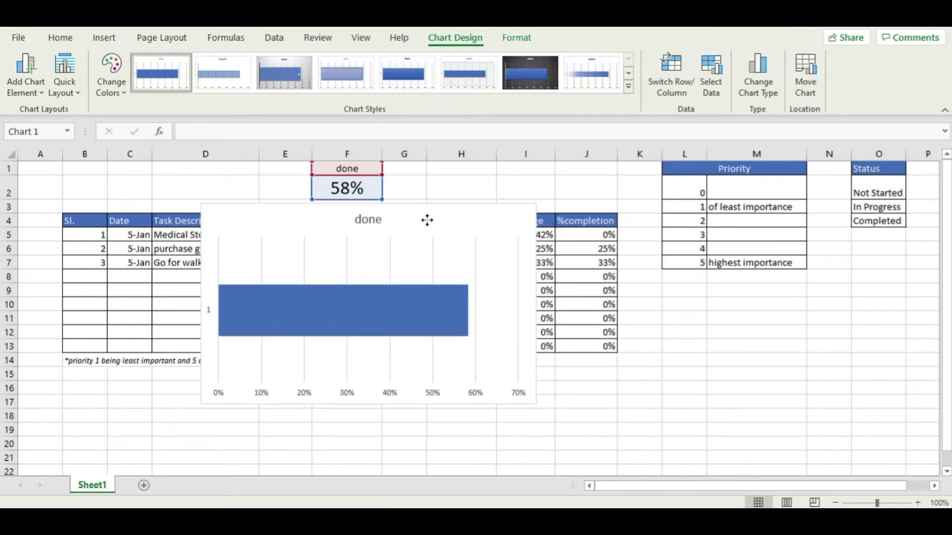
Step: Set the bounds of the chart's horizontal value axis to a minimum of 0 and a maximum of 1
left_click(391, 397)
right_click(390, 392)
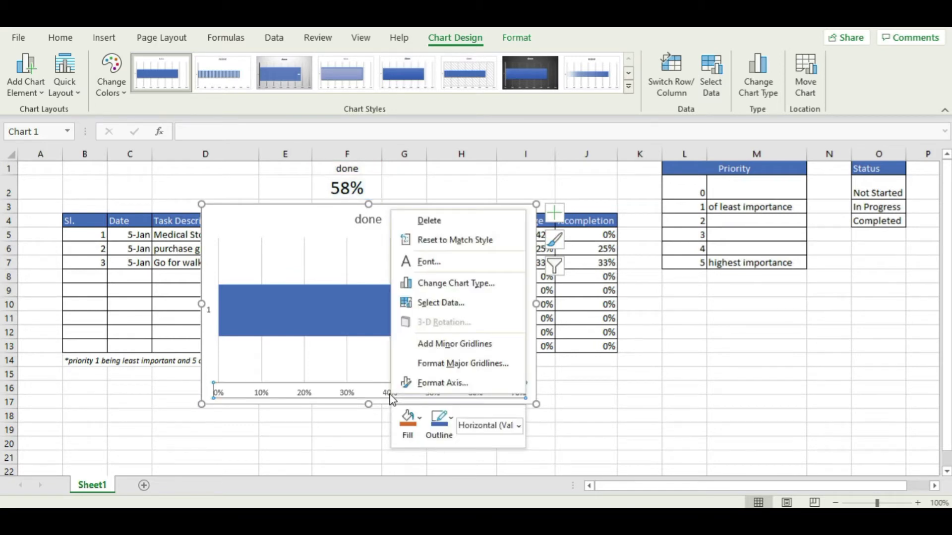
left_click(439, 387)
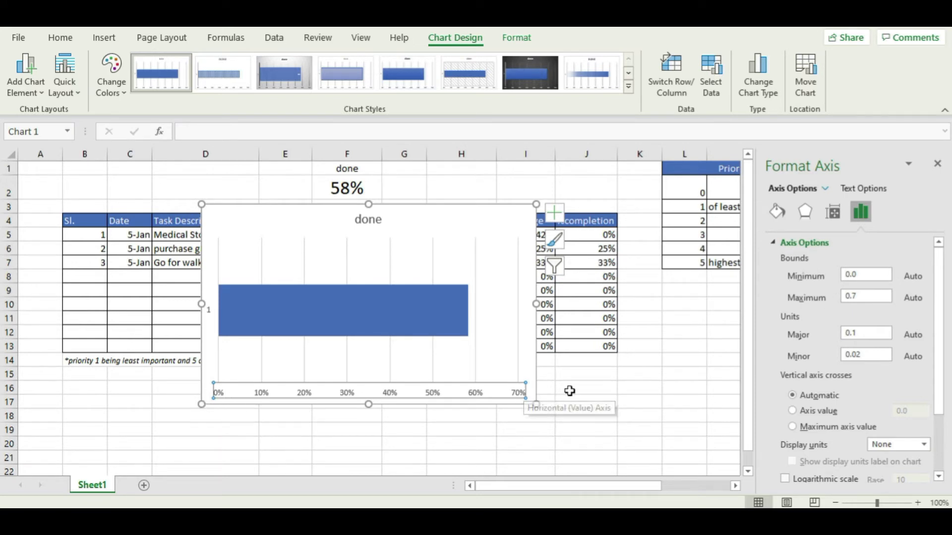
left_click_drag(863, 272, 788, 283)
type("0")
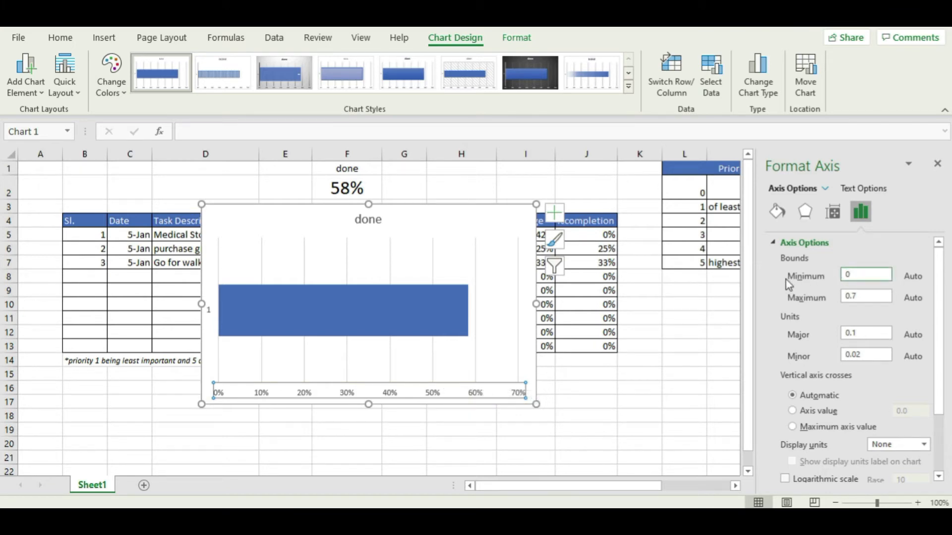
left_click_drag(876, 295, 824, 295)
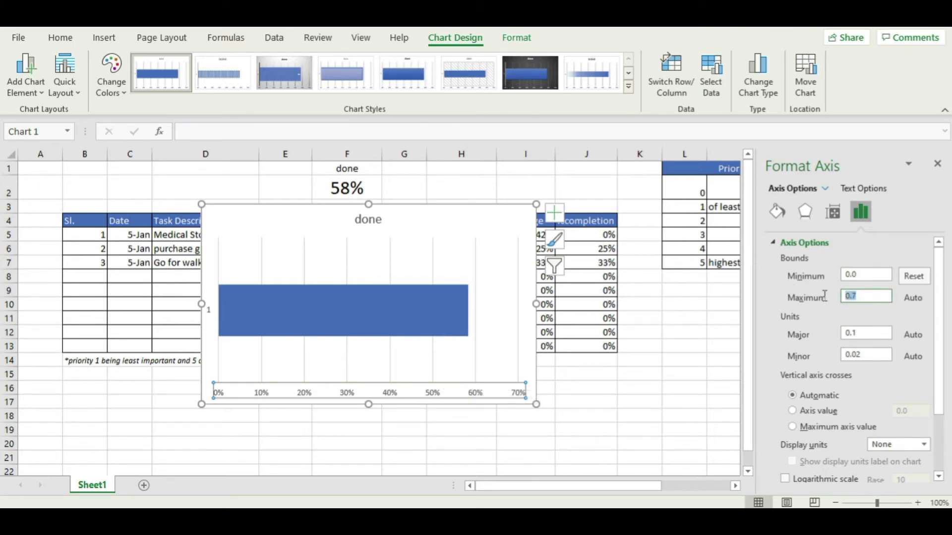
type("1")
key("Return")
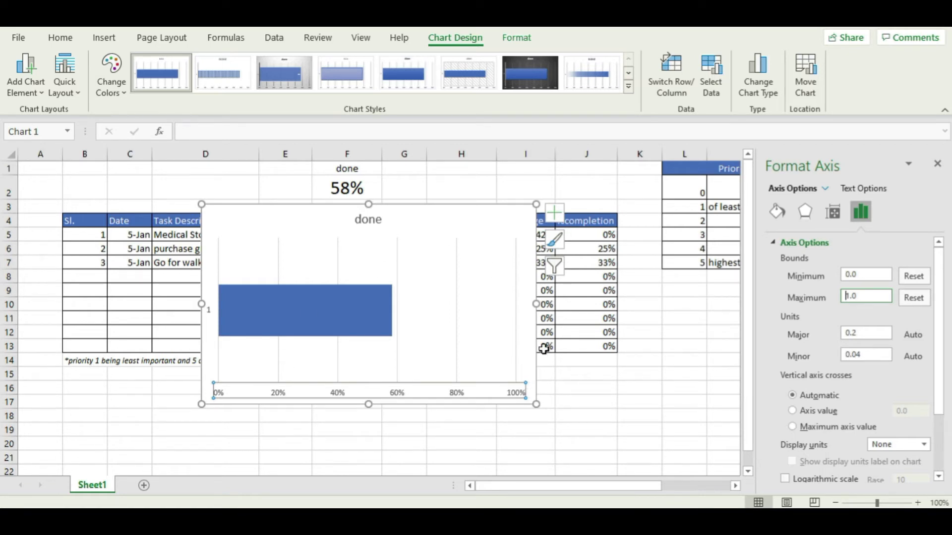
left_click(937, 164)
Step: Delete the vertical axis, the chart title and the horizontal axis labels from the bar chart
left_click(383, 318)
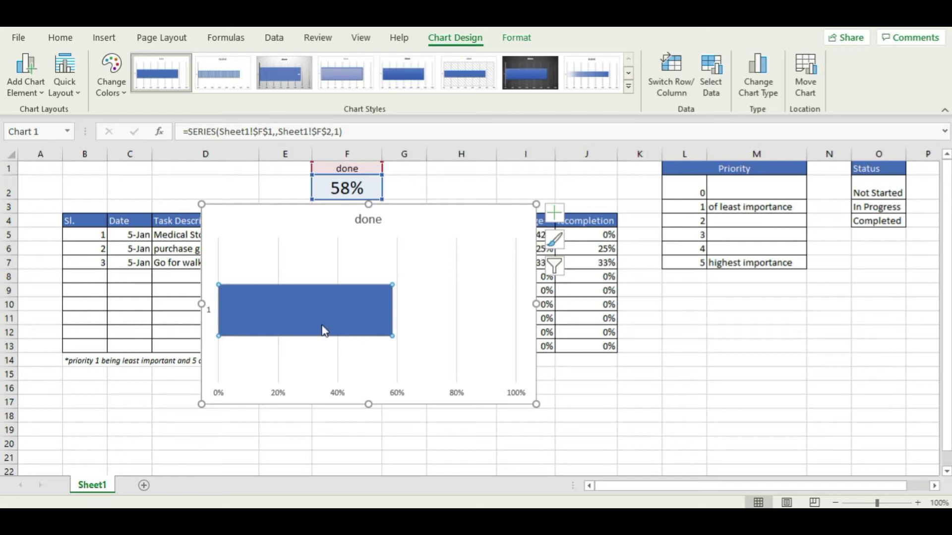
left_click(210, 311)
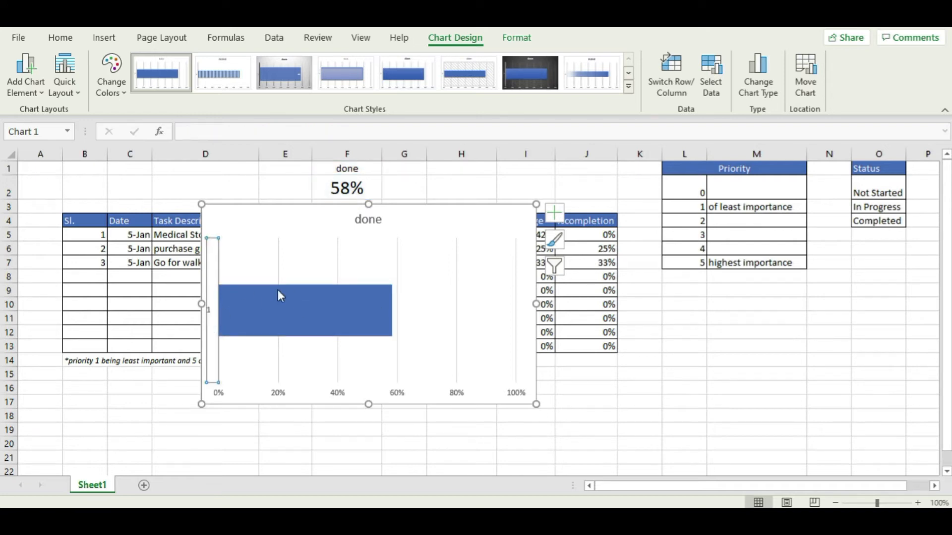
key("Delete")
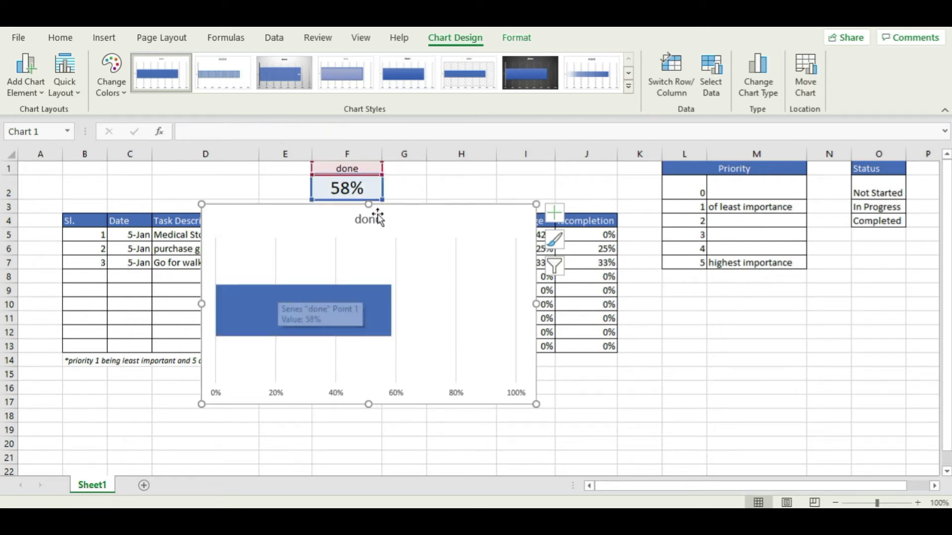
left_click(377, 218)
key("Delete")
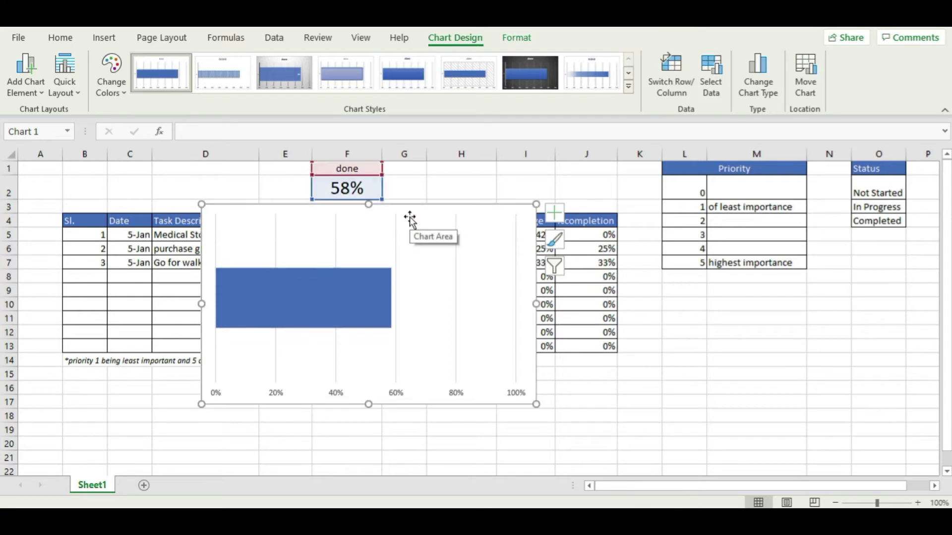
left_click(456, 397)
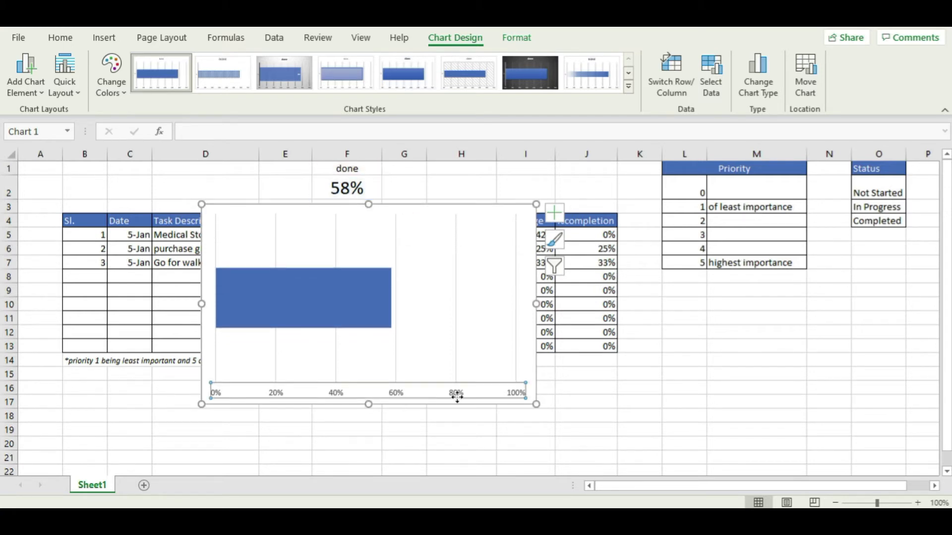
key("Delete")
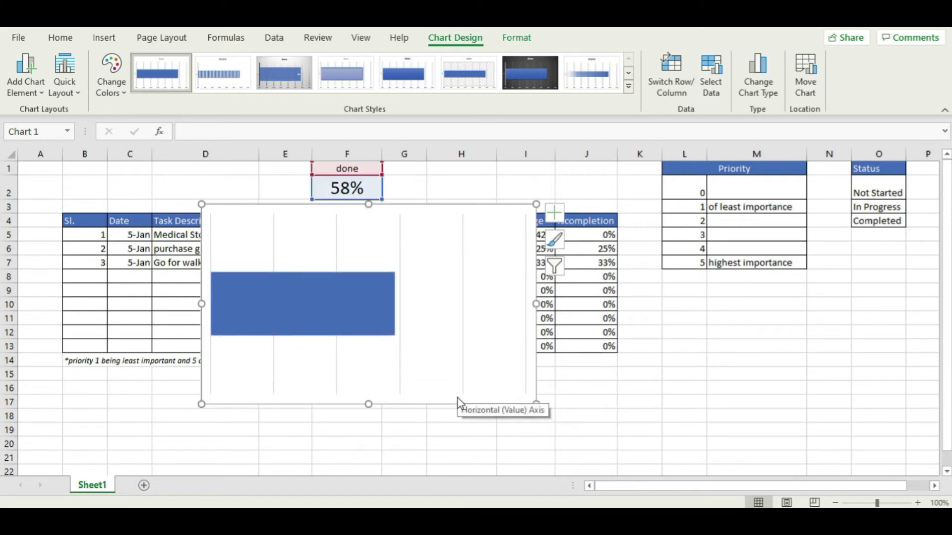
Step: Give the chart's plot area an outline in the standard blue colour
left_click(428, 272)
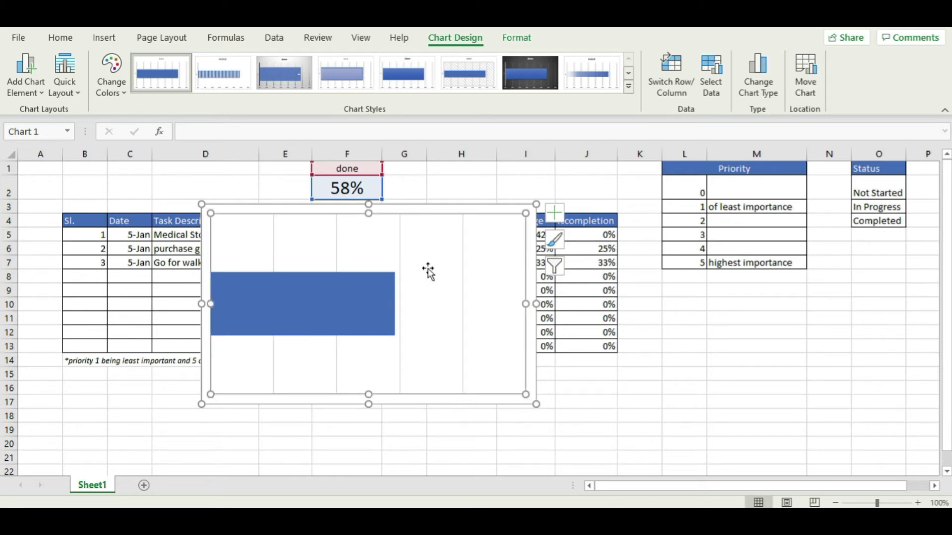
right_click(428, 271)
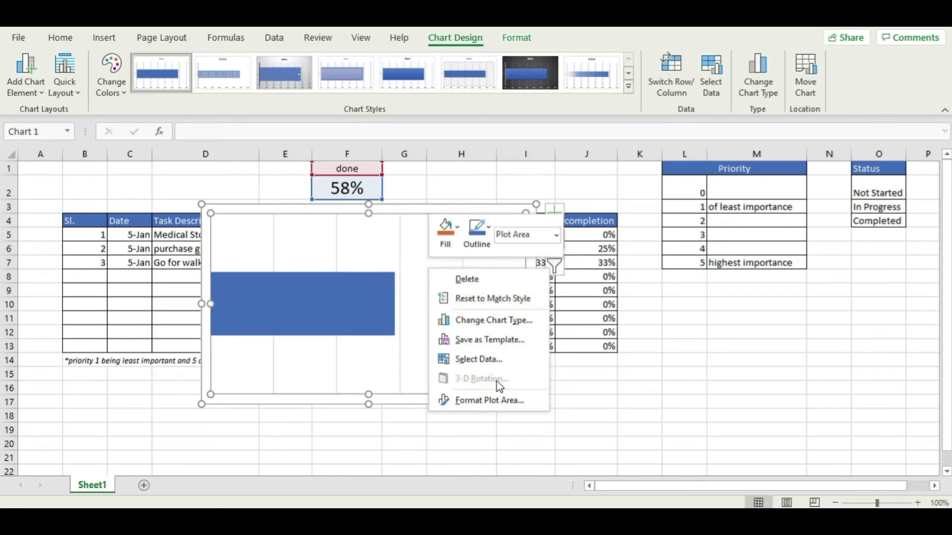
left_click(489, 241)
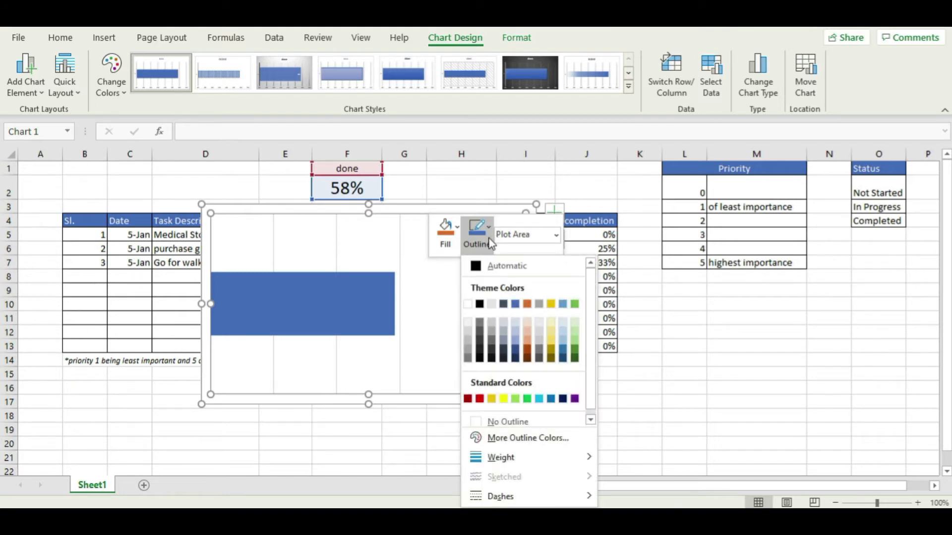
left_click(551, 399)
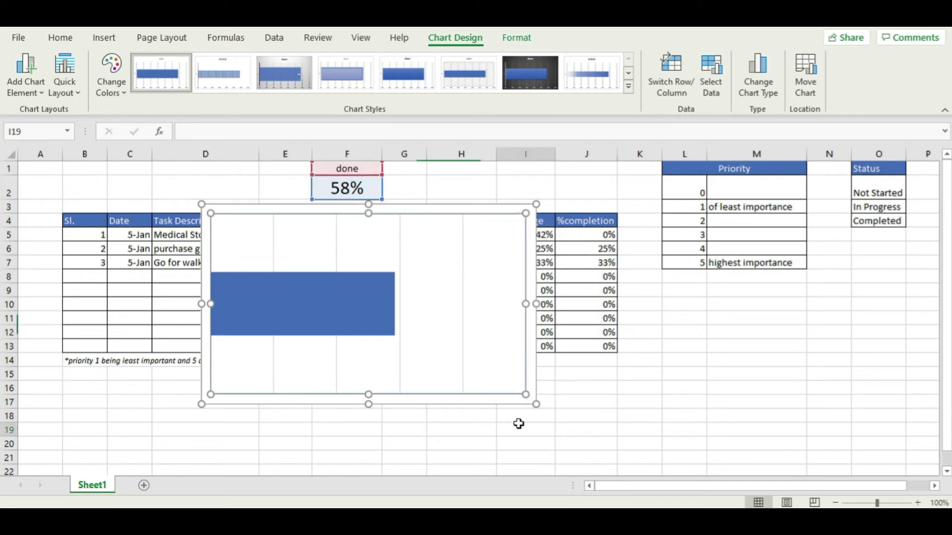
left_click(536, 431)
left_click(502, 328)
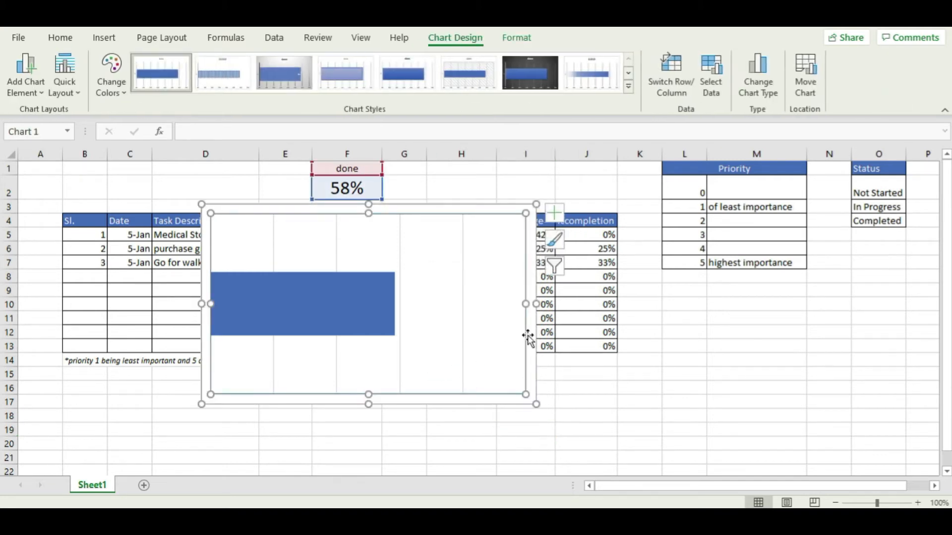
Step: Set the gap width of the "done" data series to 0% so the bar fills the plot area's height
left_click(393, 301)
right_click(392, 301)
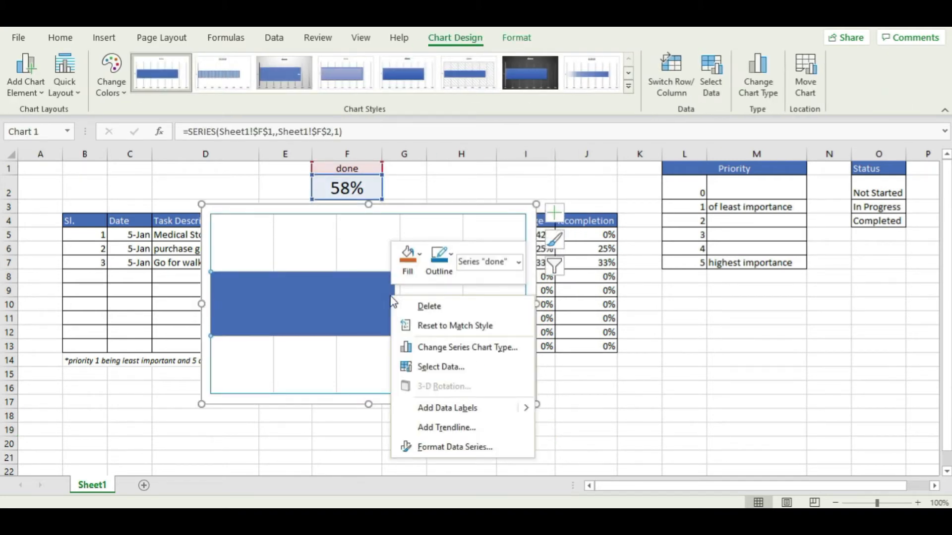
left_click(471, 447)
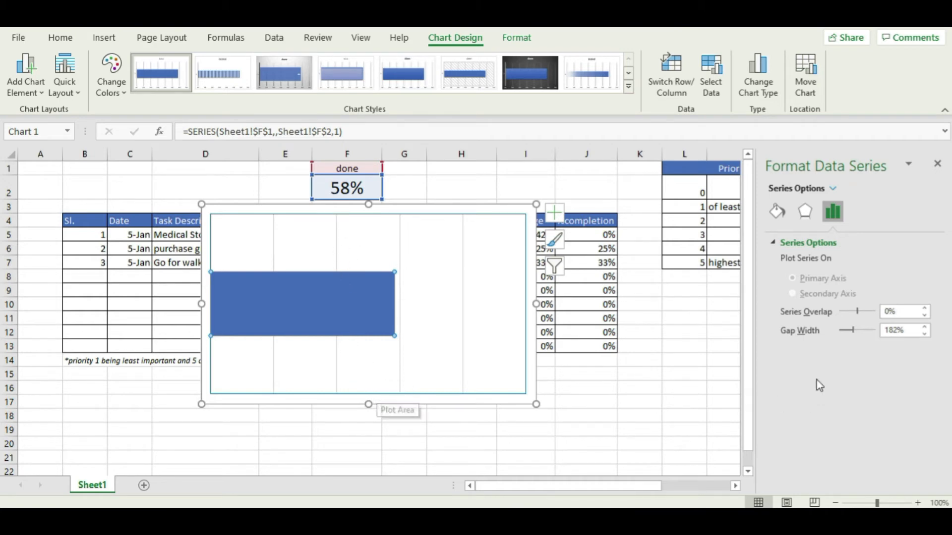
left_click_drag(854, 331, 814, 332)
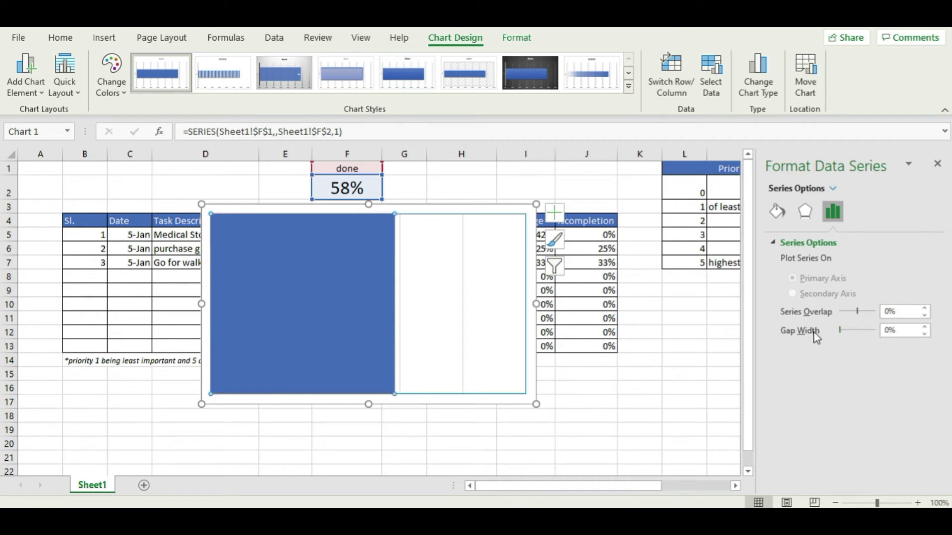
left_click(487, 448)
Step: Move the chart up so it starts at column B in row 1, and set its chart area border to no line
left_click_drag(501, 212, 365, 170)
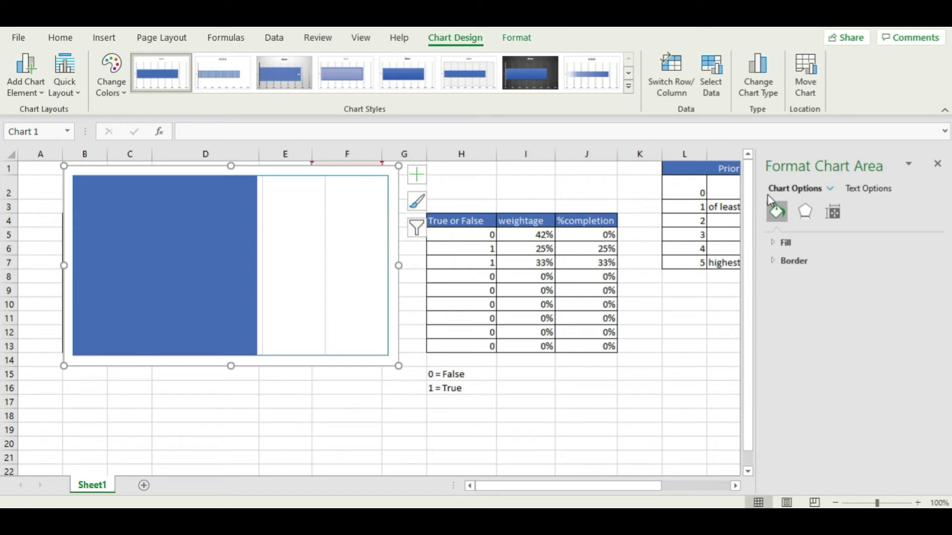
left_click(775, 261)
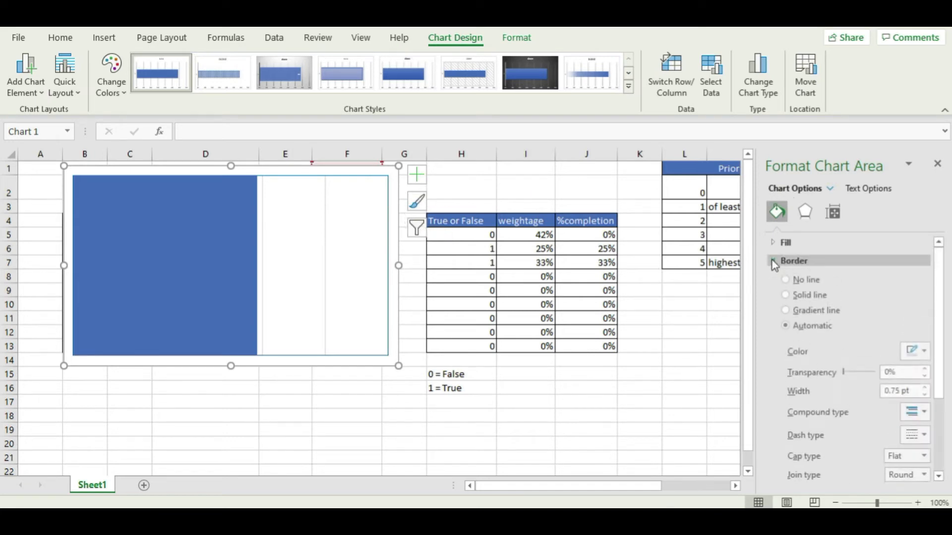
left_click(786, 281)
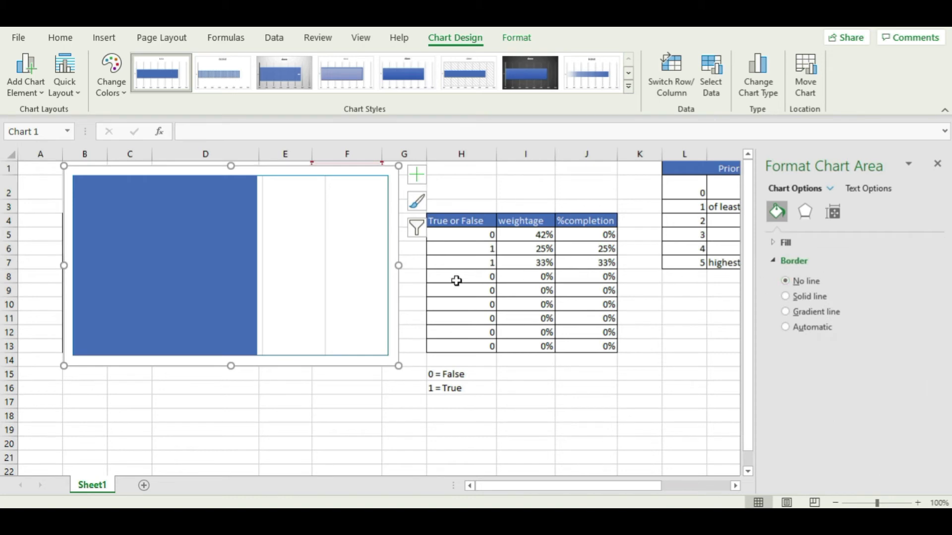
left_click(403, 414)
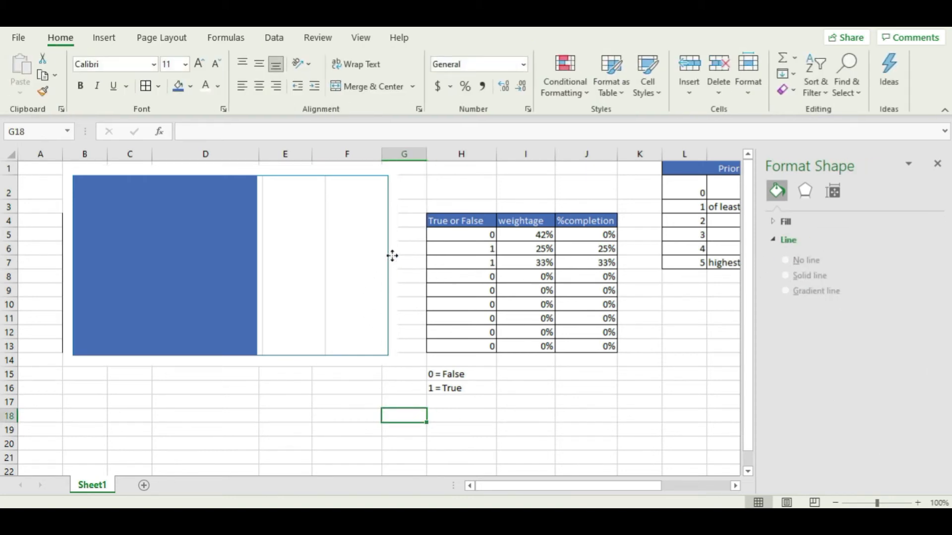
left_click(389, 361)
left_click(250, 353)
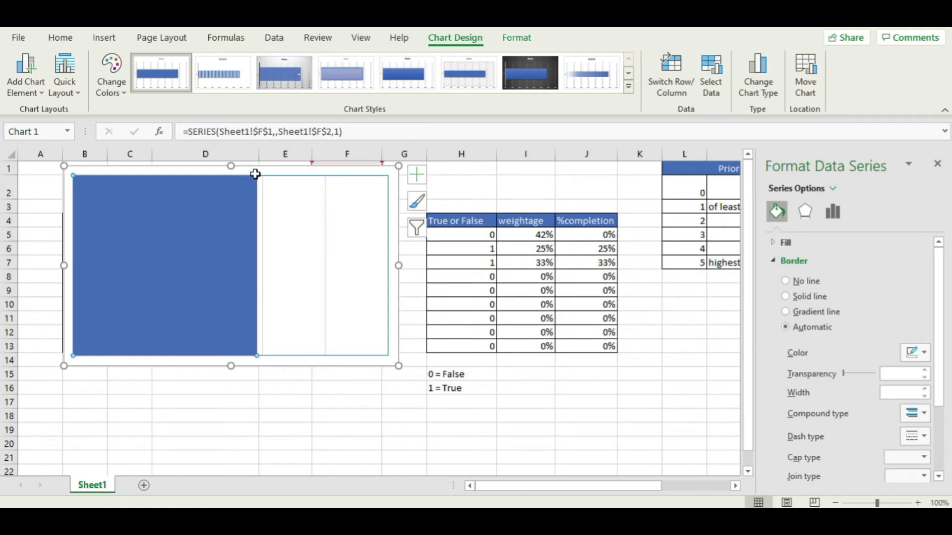
Step: Shrink the chart's height to fit above the task table's header and narrow it to columns B to E, leaving the percentage in F2 uncovered
left_click_drag(232, 365, 239, 208)
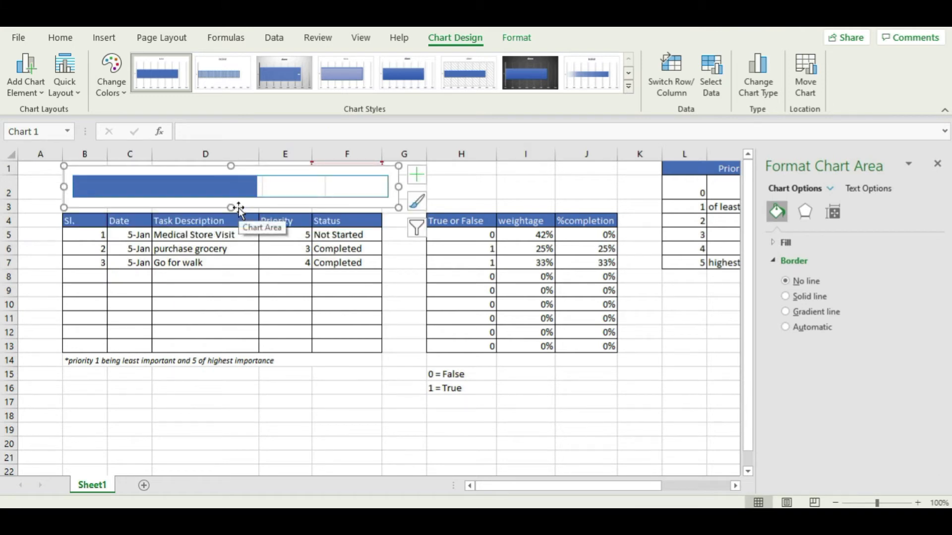
left_click(937, 164)
left_click(538, 390)
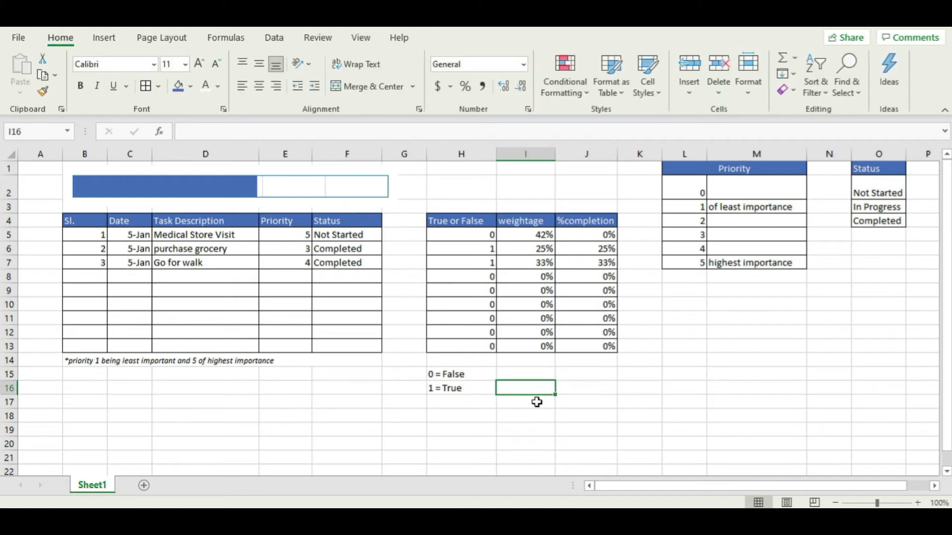
mouse_move(260, 171)
left_mouse_down()
mouse_move(251, 165)
mouse_move(263, 168)
left_mouse_up()
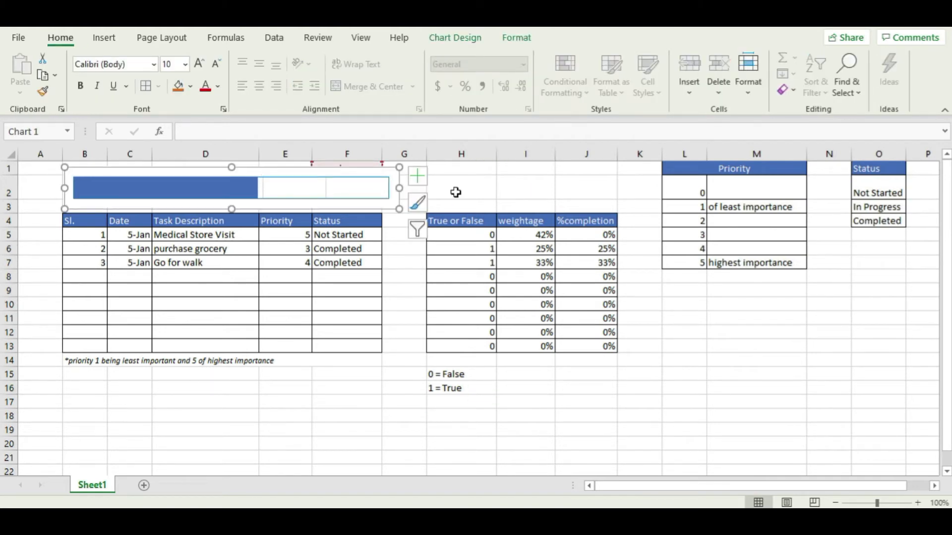
left_click_drag(396, 186, 307, 182)
left_click(422, 188)
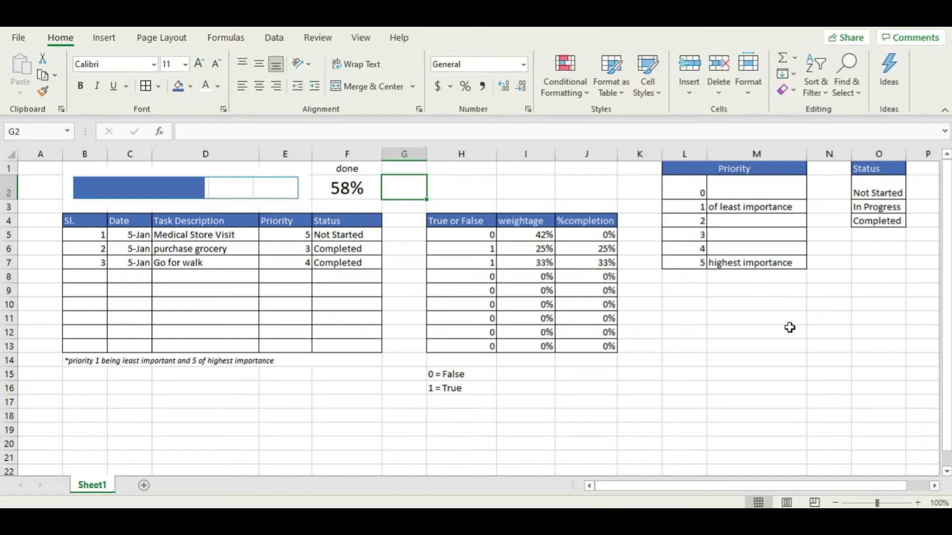
left_click(461, 188)
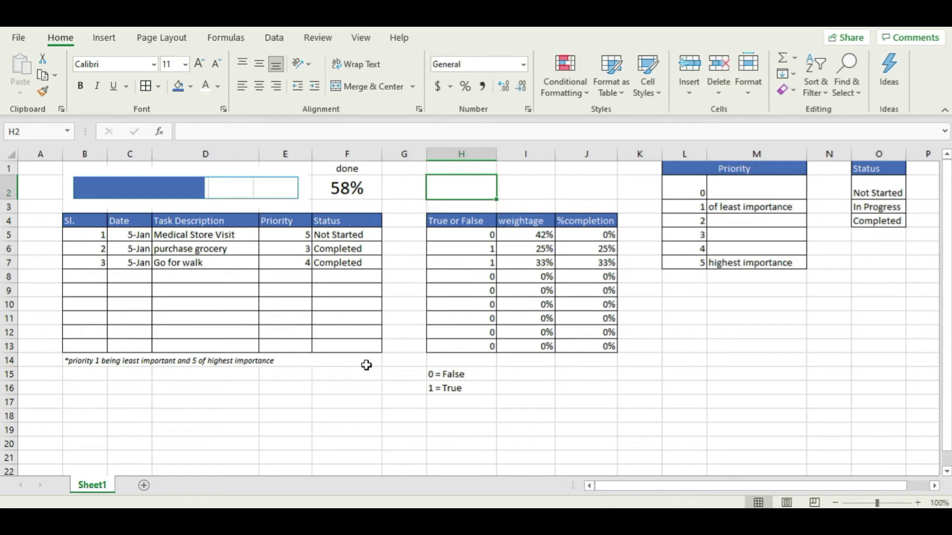
left_click(367, 427)
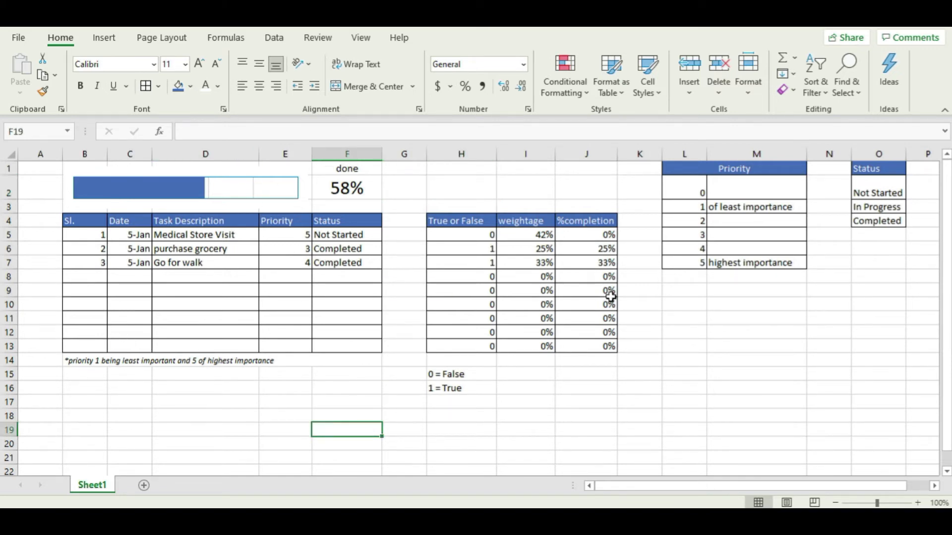
Step: Hide the helper columns H through O
left_click(465, 152)
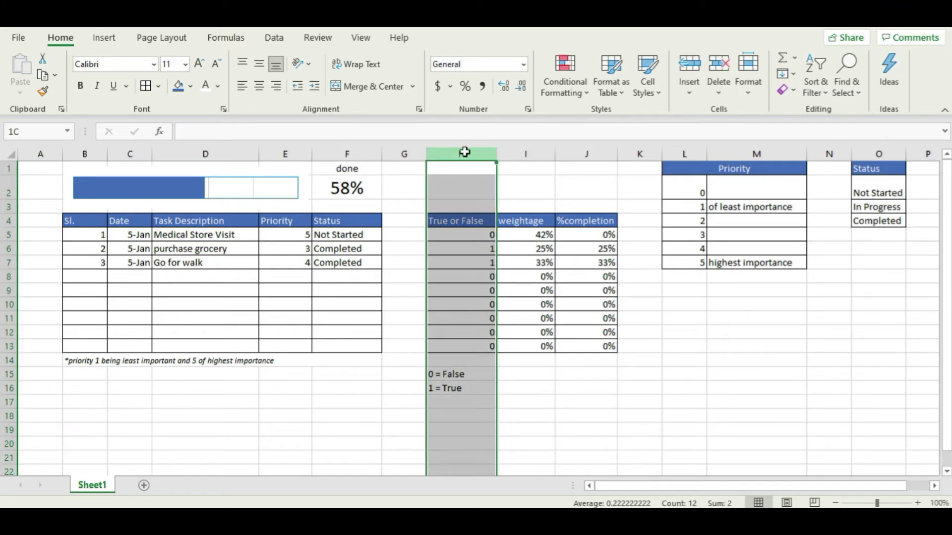
left_click_drag(465, 152, 881, 151)
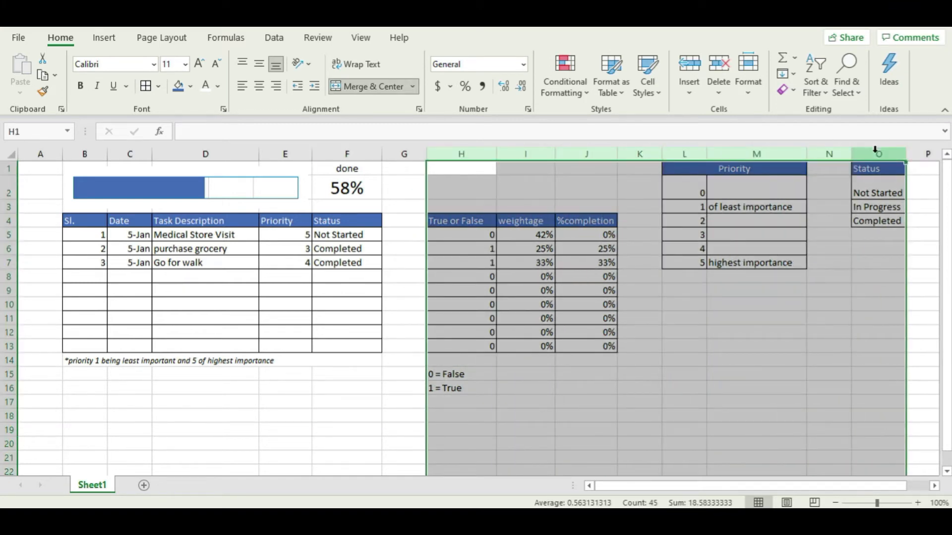
right_click(878, 154)
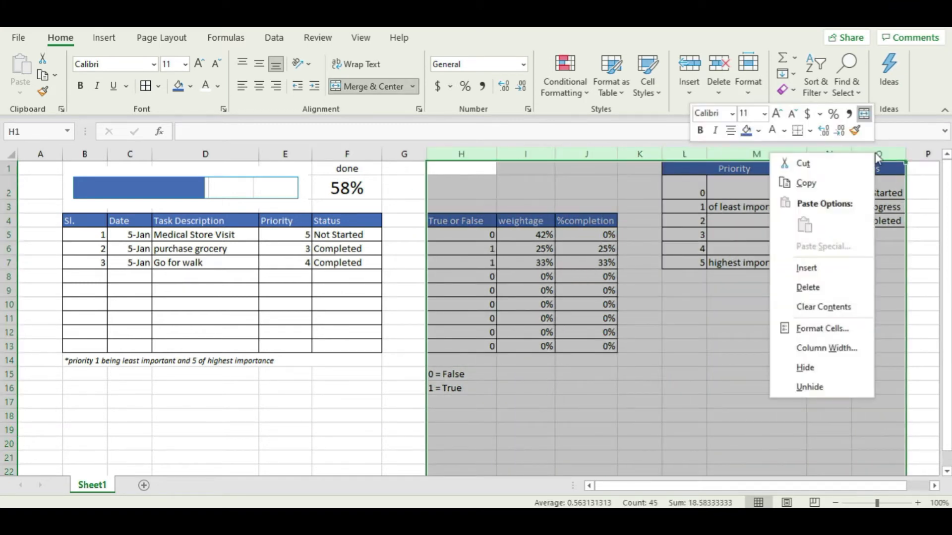
left_click(825, 374)
left_click(599, 322)
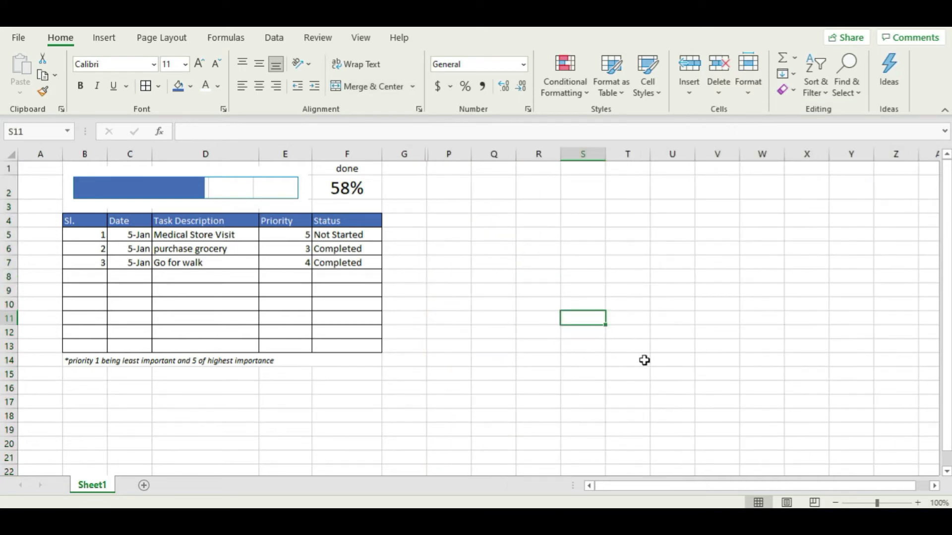
Step: Unhide the hidden columns between G and P
left_click_drag(407, 154, 444, 158)
right_click(445, 158)
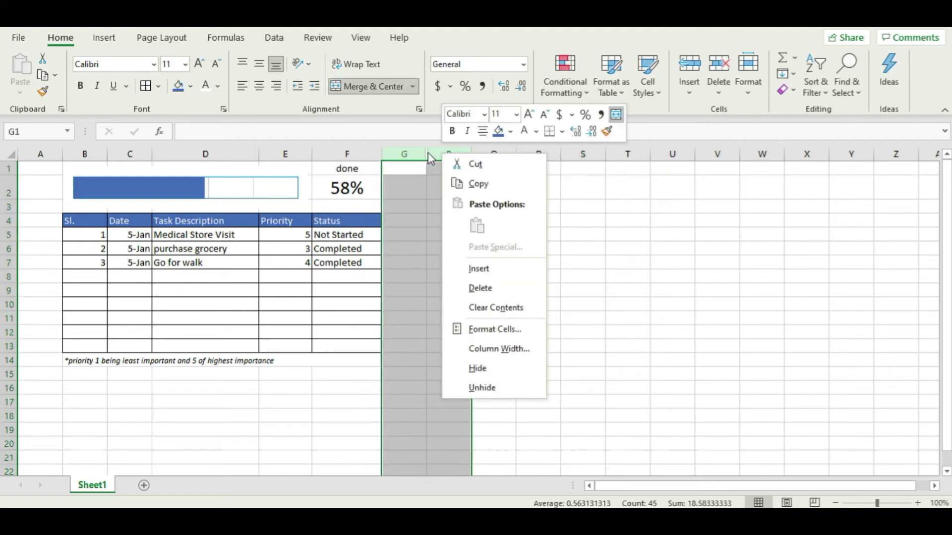
left_click(491, 389)
left_click(757, 362)
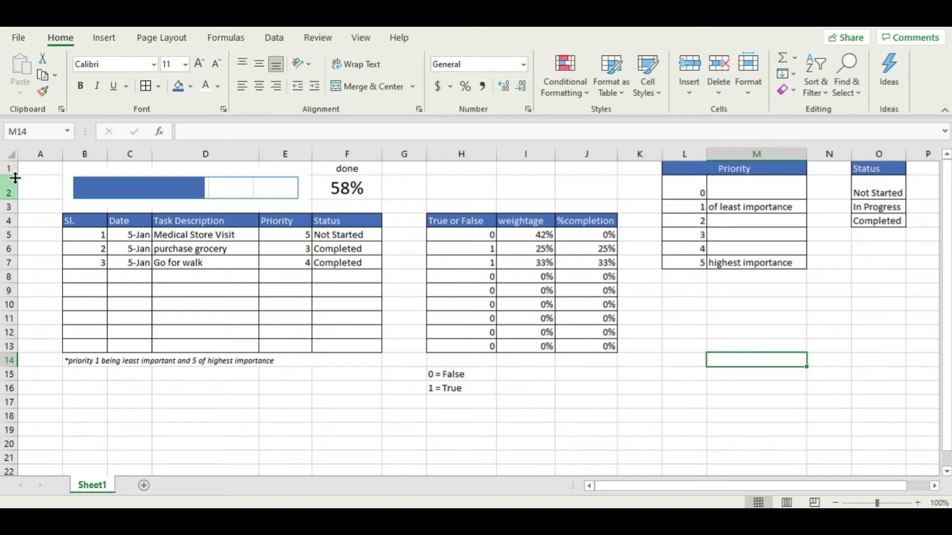
Step: Fill all cells of the sheet with white
left_click(11, 152)
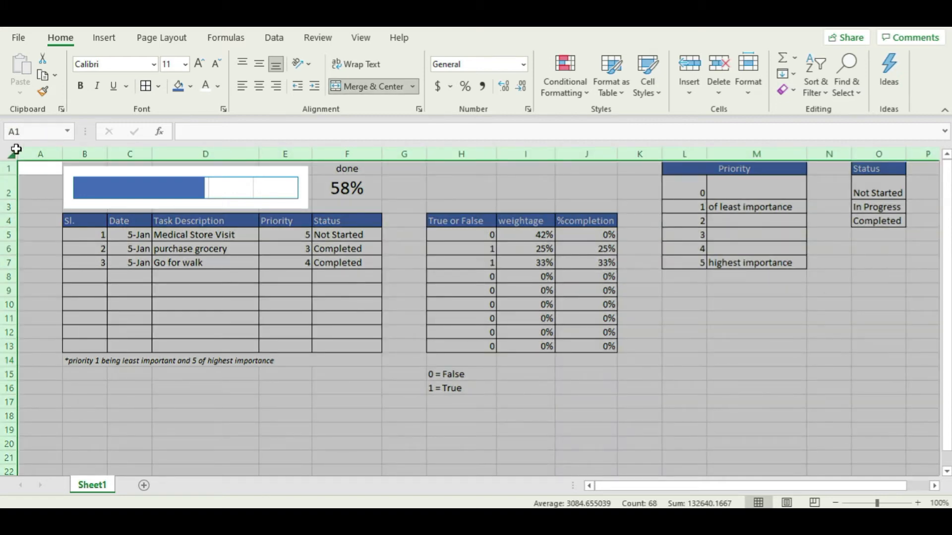
left_click(190, 89)
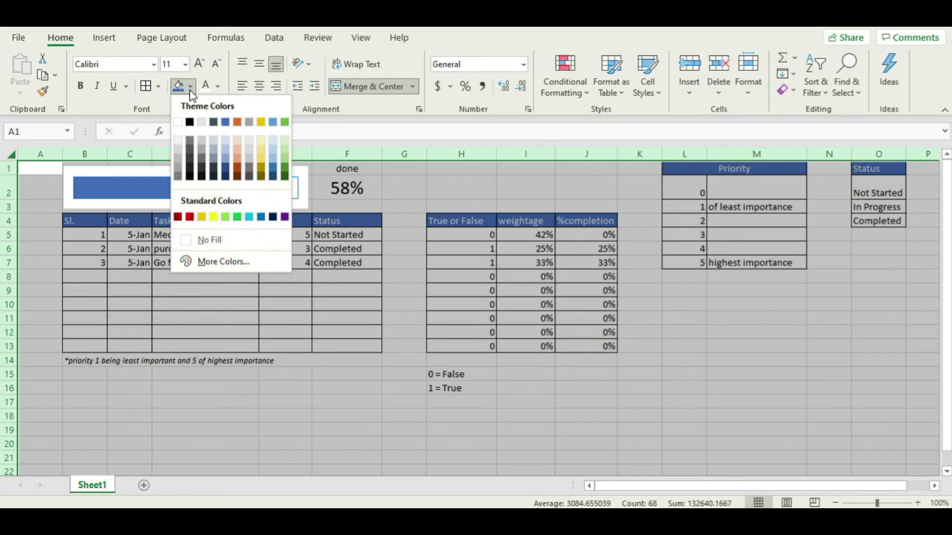
left_click(179, 122)
left_click(744, 401)
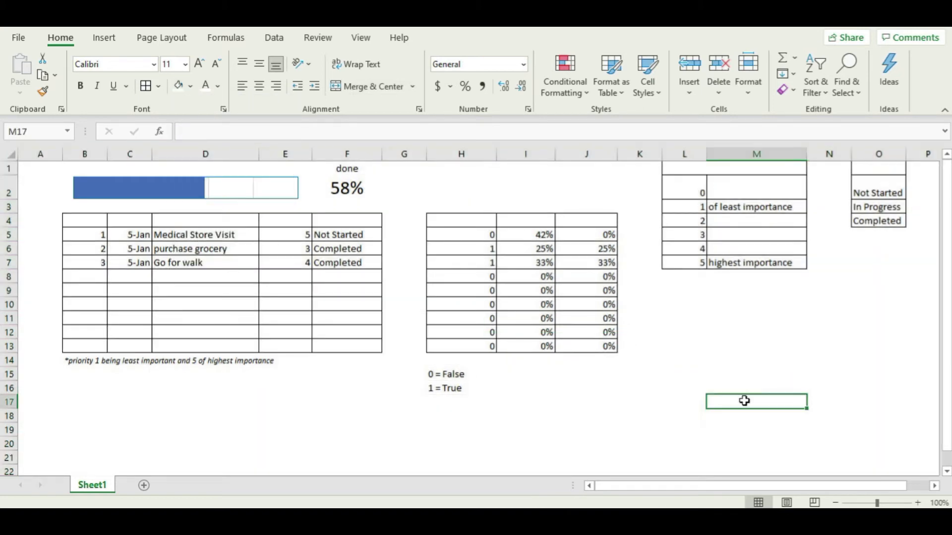
Step: Fill the header cells B4:F4, H4:J4, the Priority header in L1 and the Status header in O1 with blue
left_click_drag(73, 222, 325, 215)
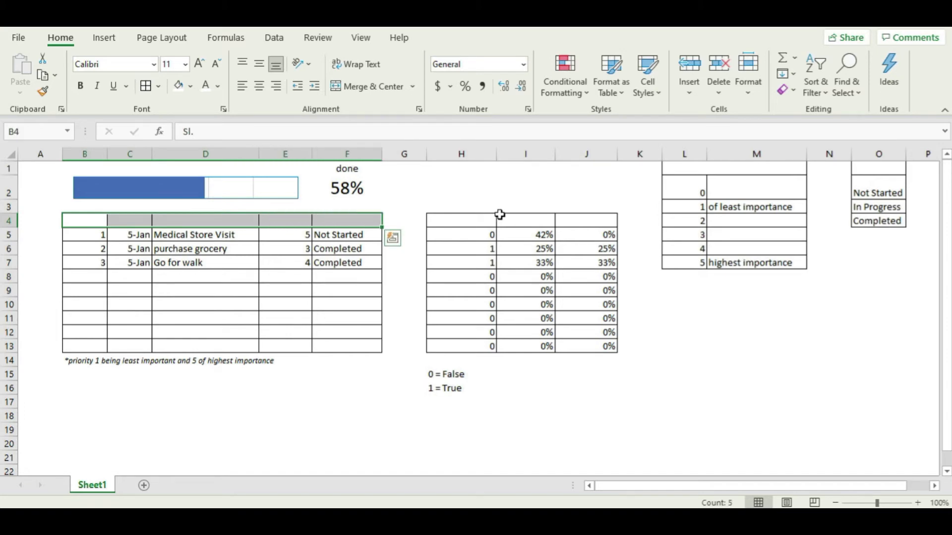
left_click_drag(476, 224, 562, 220, "ctrl")
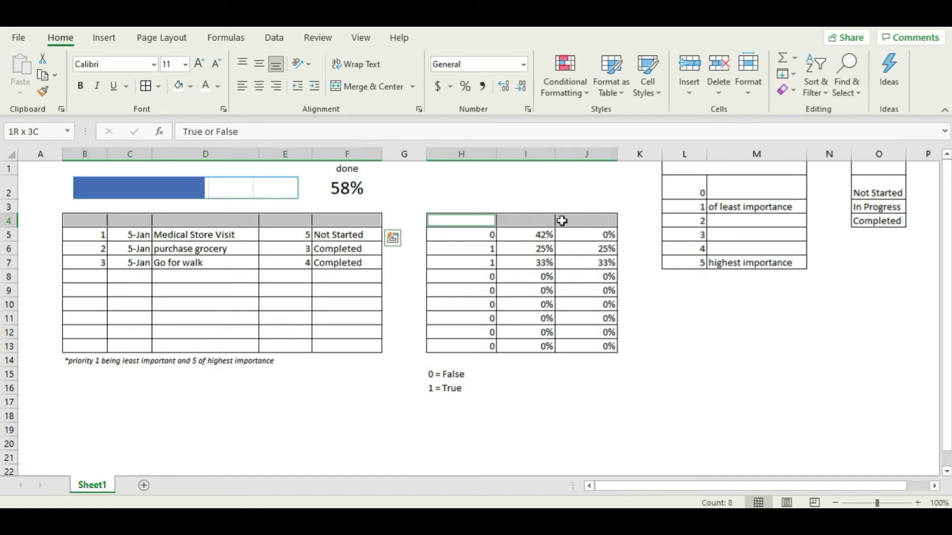
left_click(697, 166, "ctrl")
left_click(865, 167, "ctrl")
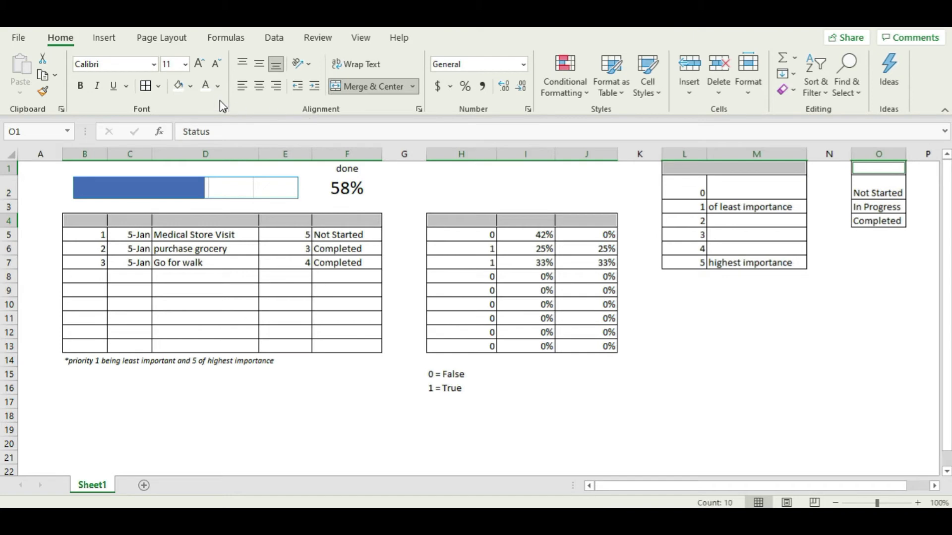
left_click(190, 86)
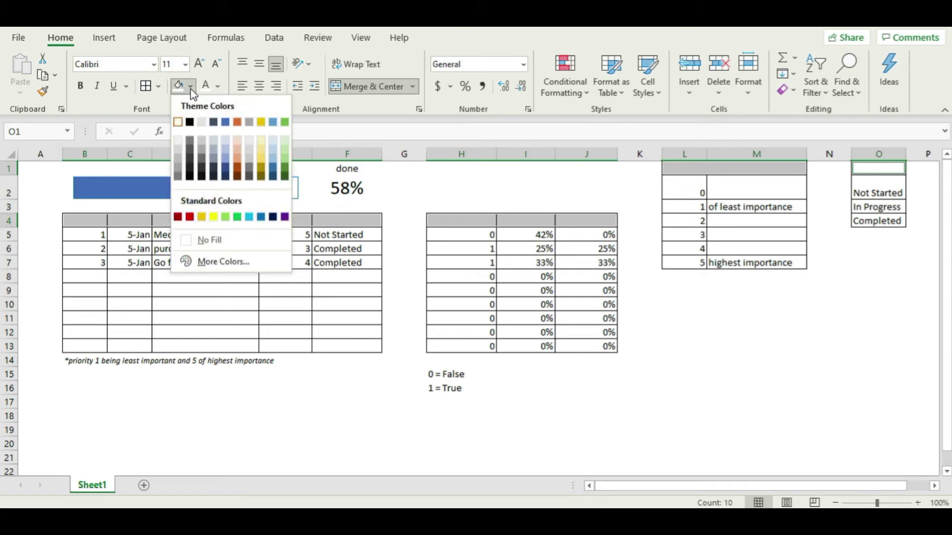
left_click(226, 123)
left_click(709, 346)
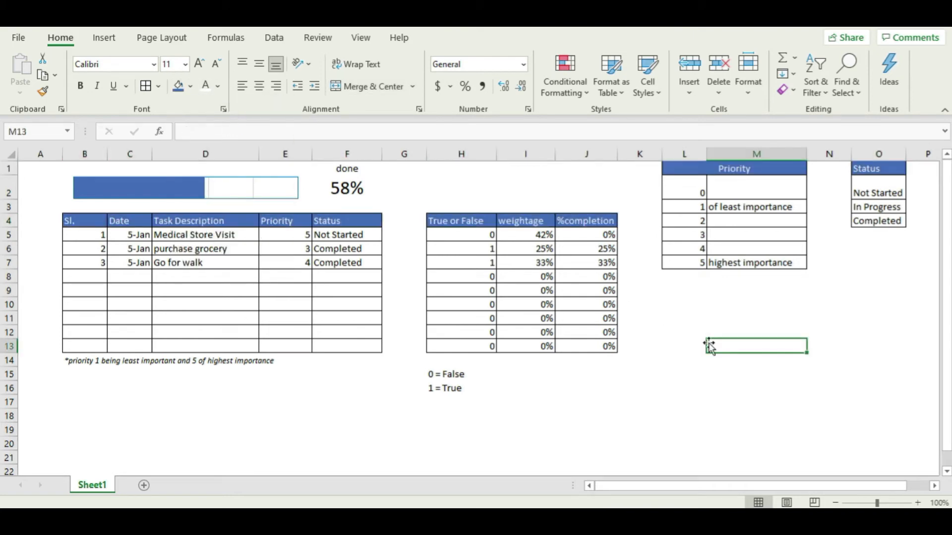
Step: Hide the helper columns H through O and narrow column G beside the task table
left_click_drag(452, 154, 891, 163)
right_click(896, 157)
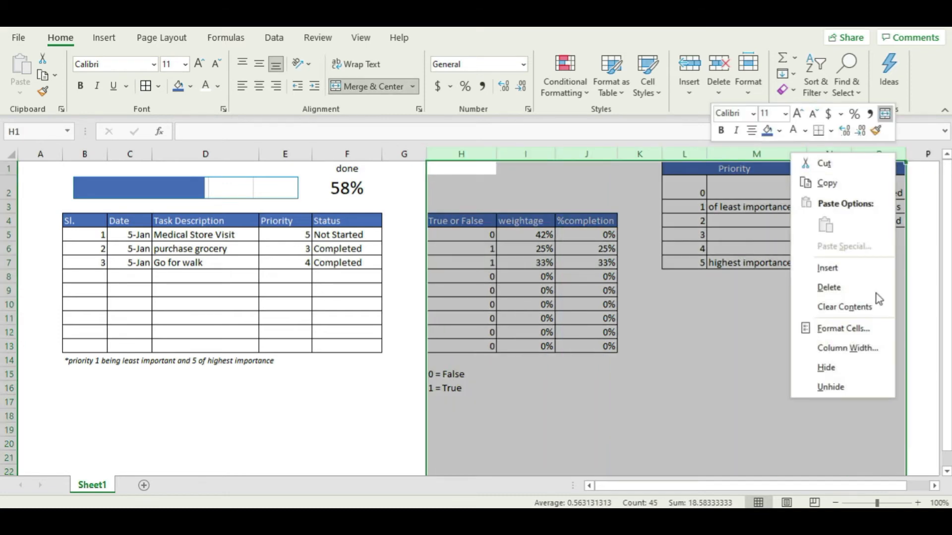
left_click(858, 367)
left_click(588, 332)
left_click_drag(426, 155, 399, 157)
left_click(472, 262)
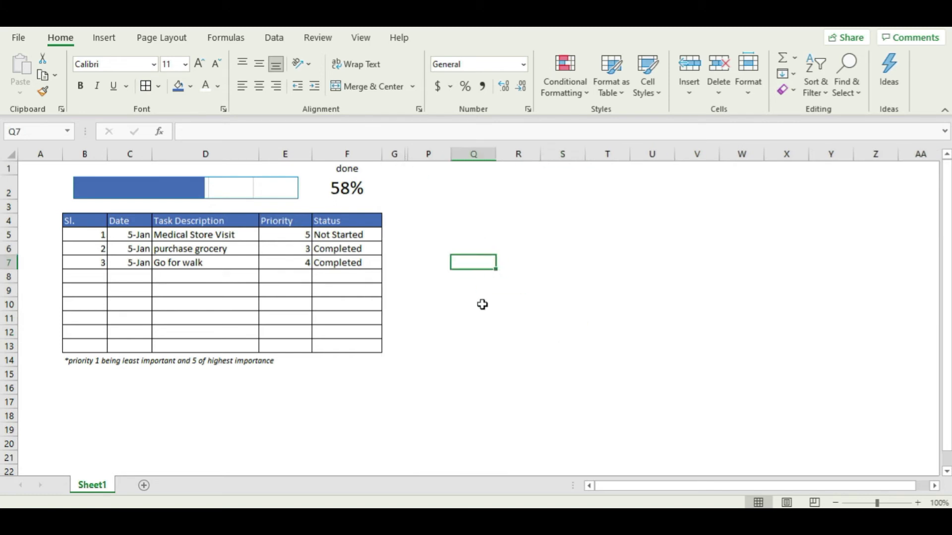
Step: Insert two blank rows above row 1 of the sheet
right_click(19, 170)
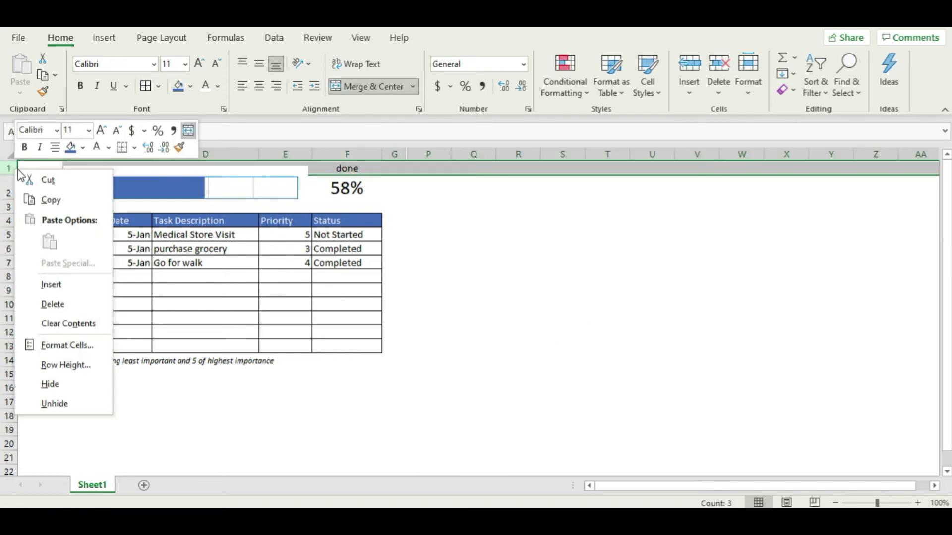
left_click(54, 284)
right_click(18, 172)
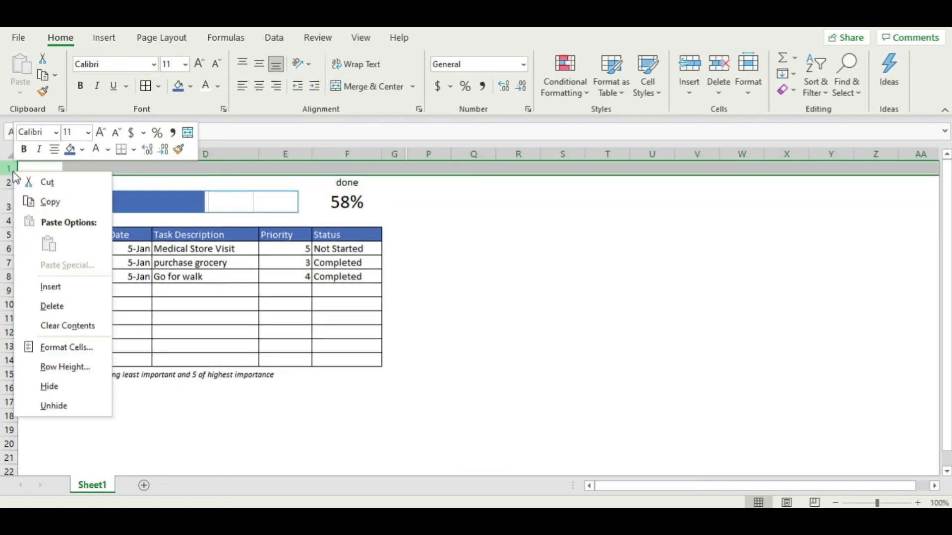
left_click(55, 286)
left_click(532, 264)
left_click(595, 377)
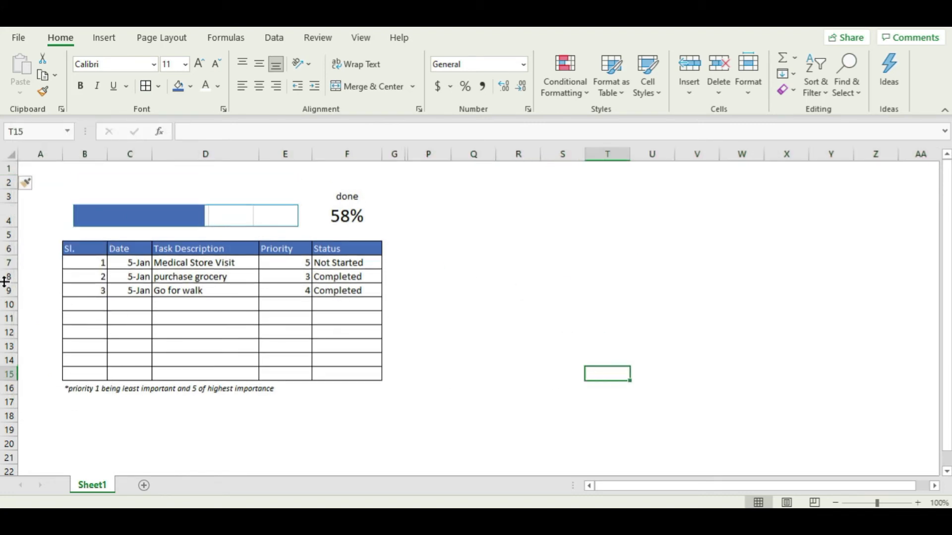
Step: Reduce the progress chart's height from its upper edge so that row 3 above it is free
left_click(104, 201)
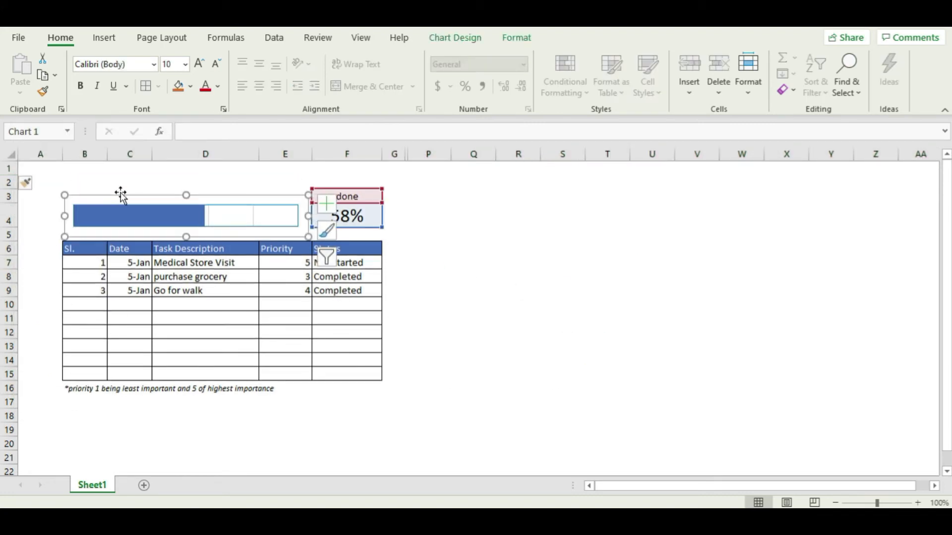
left_click_drag(186, 198, 186, 208)
left_click(184, 189)
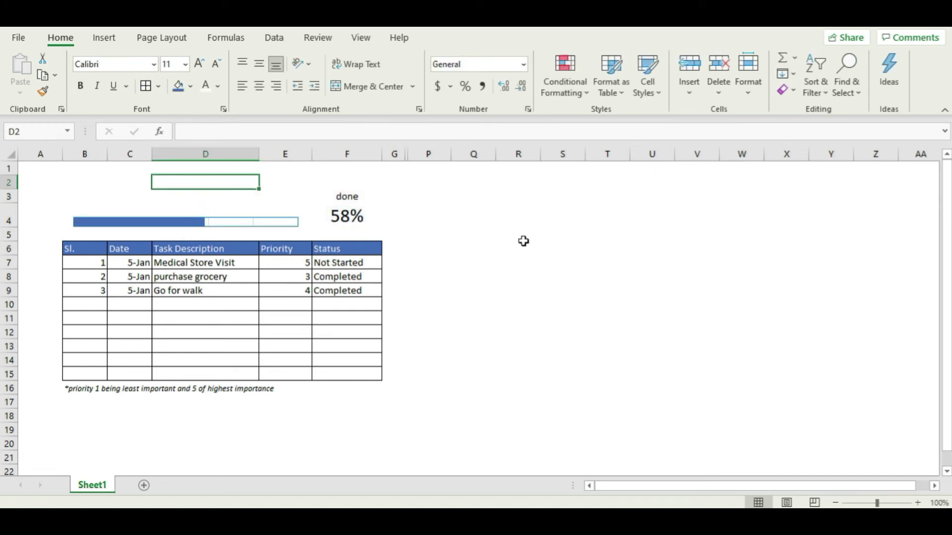
Step: Merge and center cells B3:E3 above the progress chart and enter the label "progress"
left_click(523, 241)
left_click(340, 197)
left_click(213, 198)
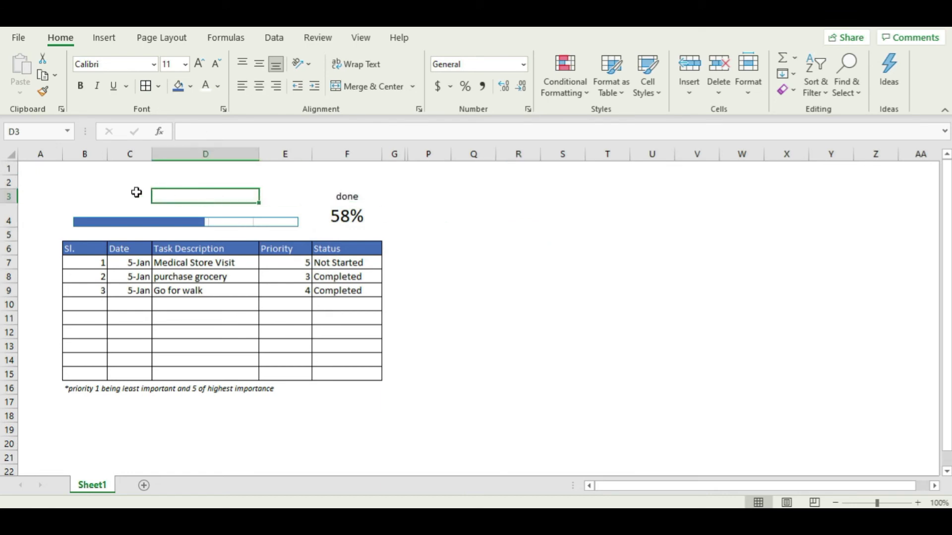
left_click(73, 195)
left_click_drag(73, 196, 311, 196)
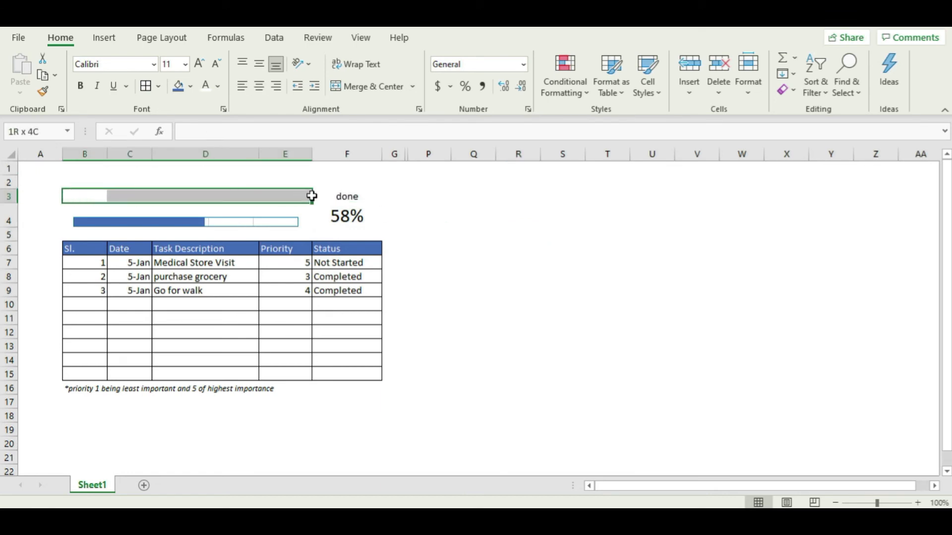
left_click(342, 86)
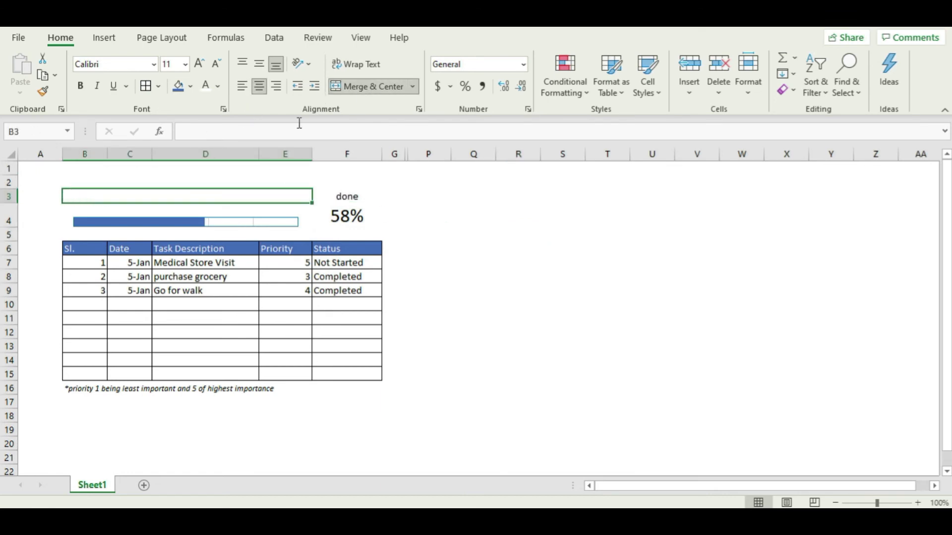
double_click(256, 195)
type("progress")
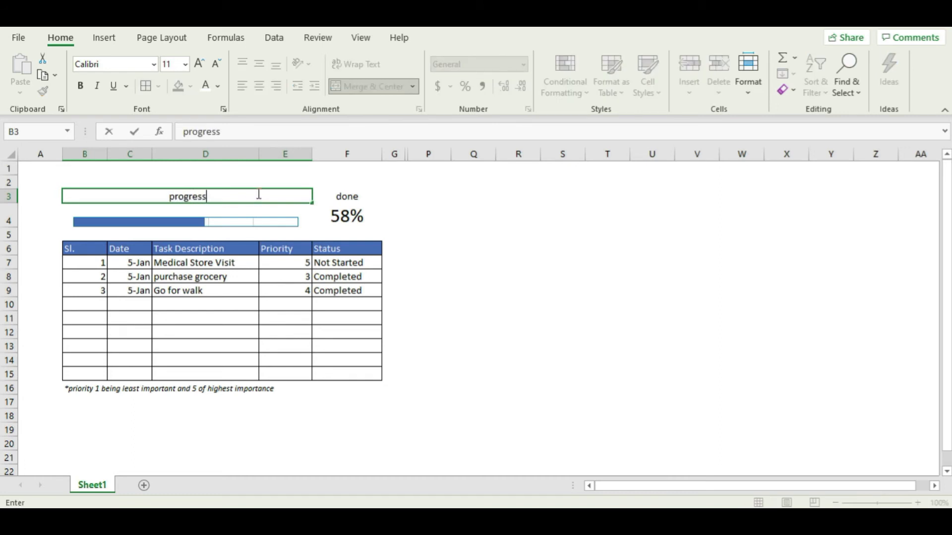
key("Return")
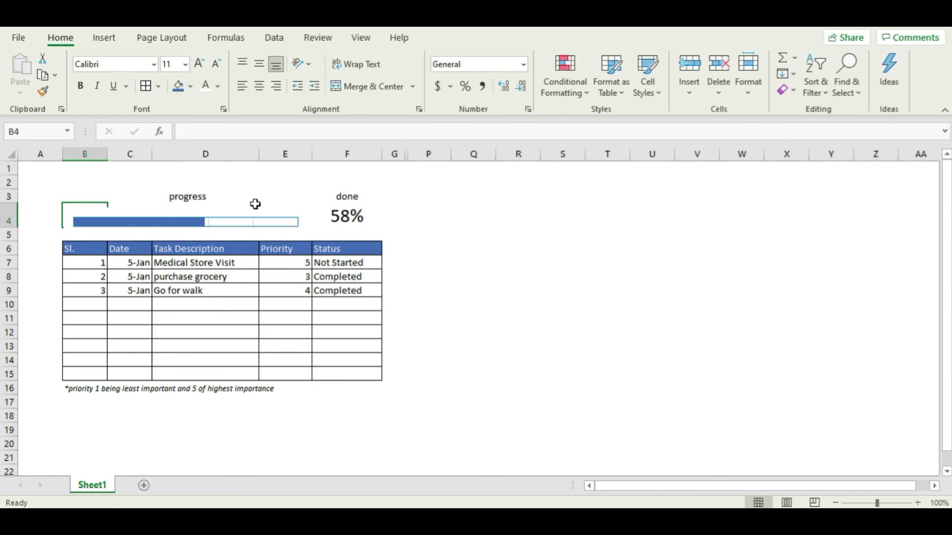
Step: Add a fine dotted bottom border under the progress and done labels in B3:F3
left_click(256, 204)
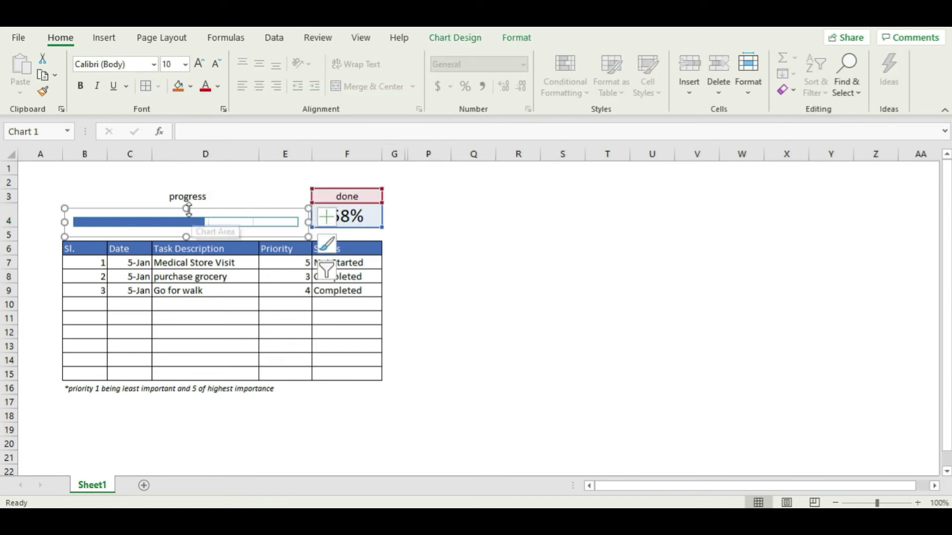
left_click_drag(165, 195, 342, 194)
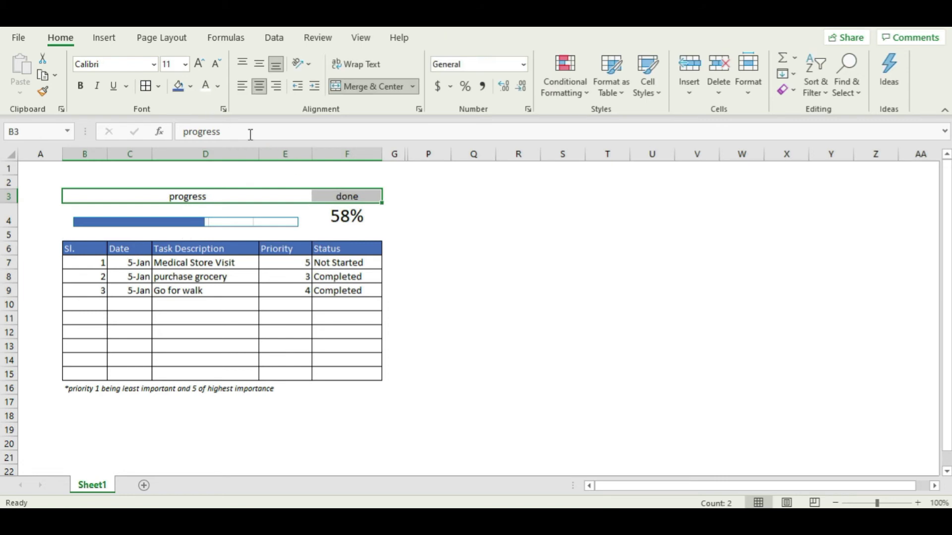
left_click(158, 86)
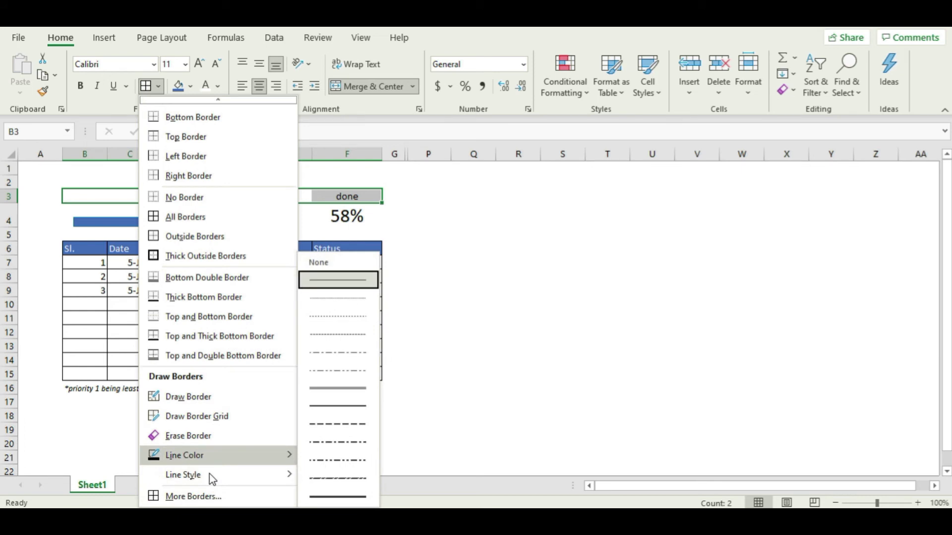
left_click(210, 493)
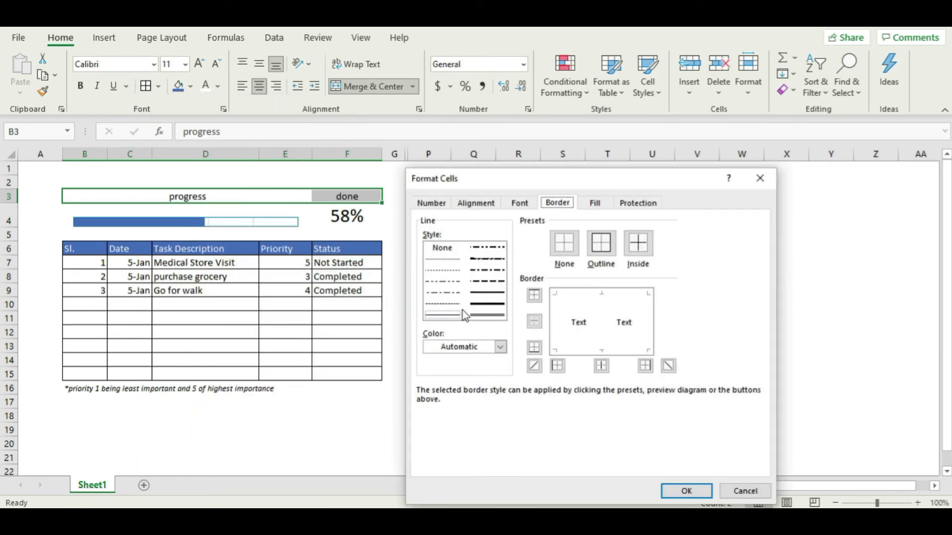
left_click(454, 263)
left_click(578, 351)
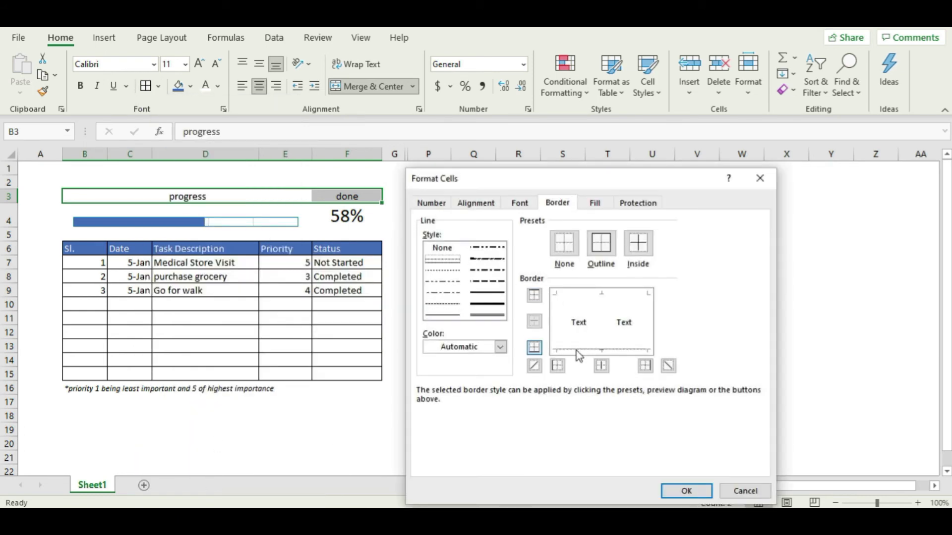
left_click(686, 491)
left_click(587, 261)
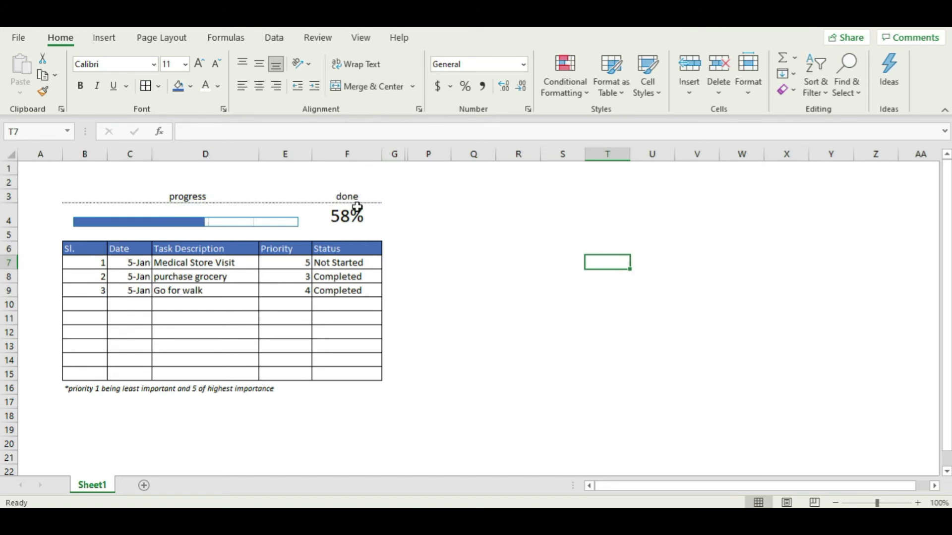
Step: Apply a thick outside border around the whole tracker, B3:F16
left_click(88, 195)
left_click_drag(88, 195, 362, 392)
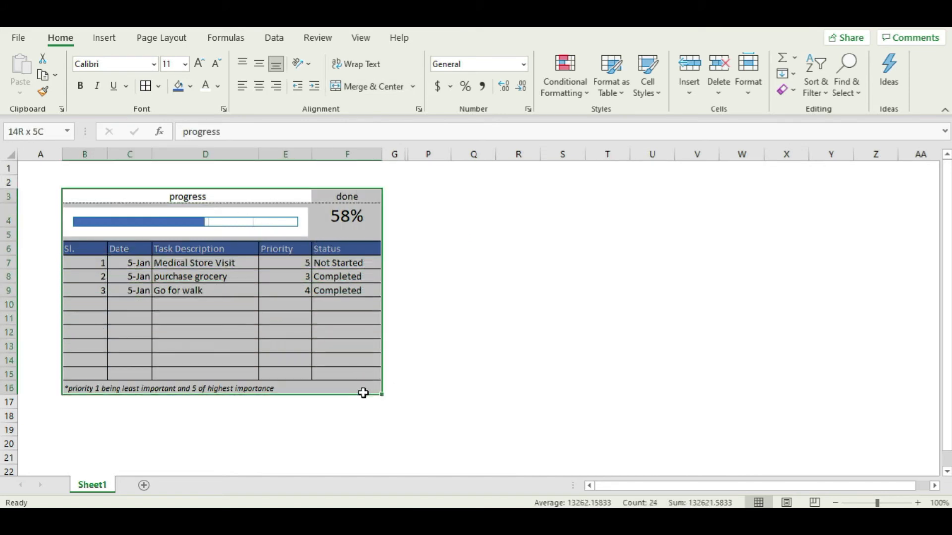
left_click(158, 87)
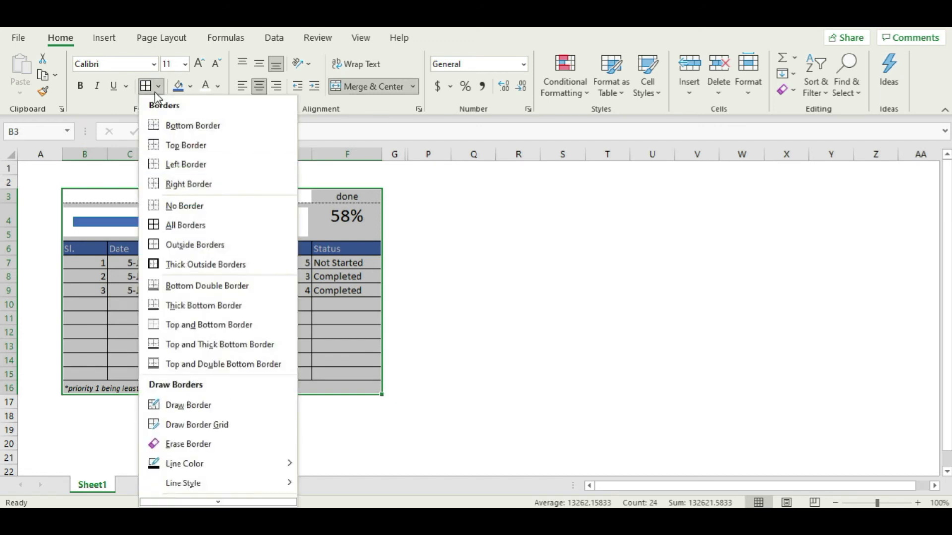
left_click(184, 264)
left_click(507, 195)
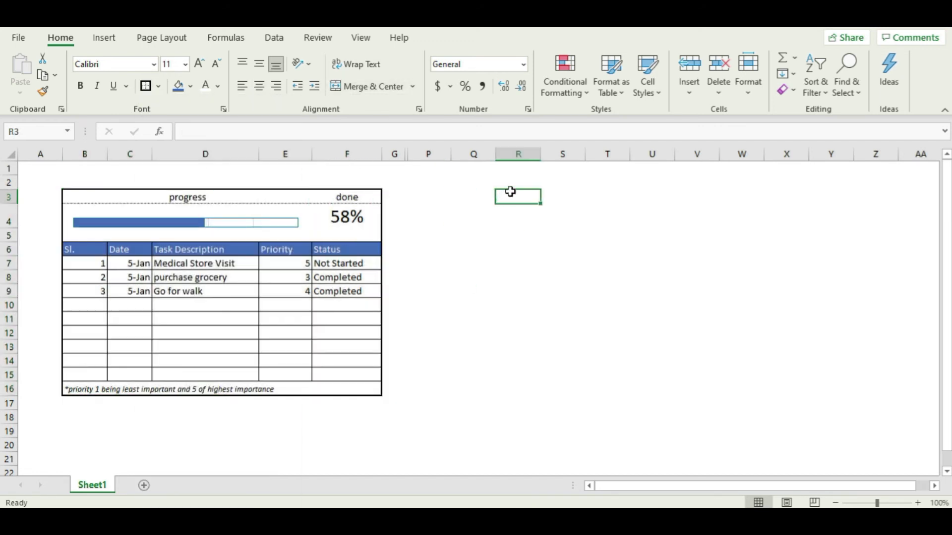
Step: Change the font color of the progress and done area, B3:F5, to blue
left_click_drag(77, 195, 352, 231)
left_click(218, 86)
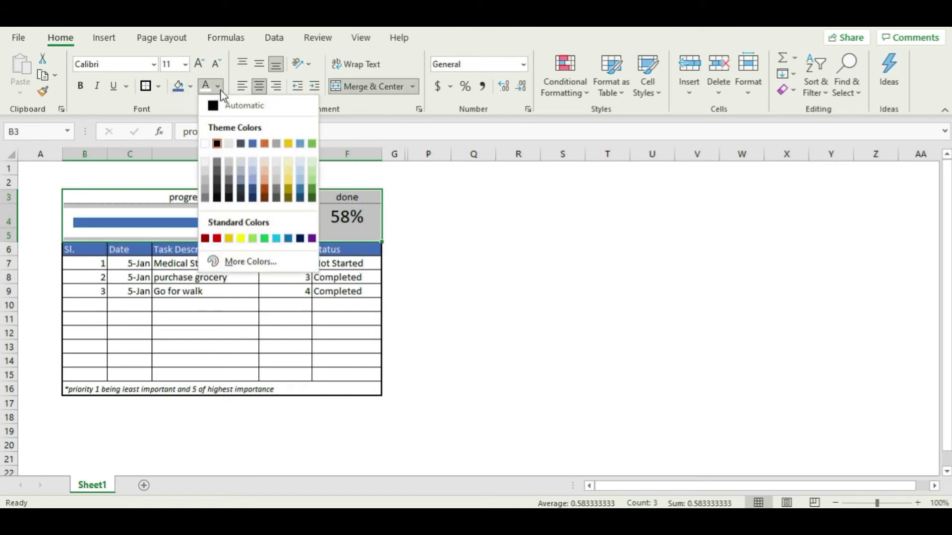
left_click(252, 144)
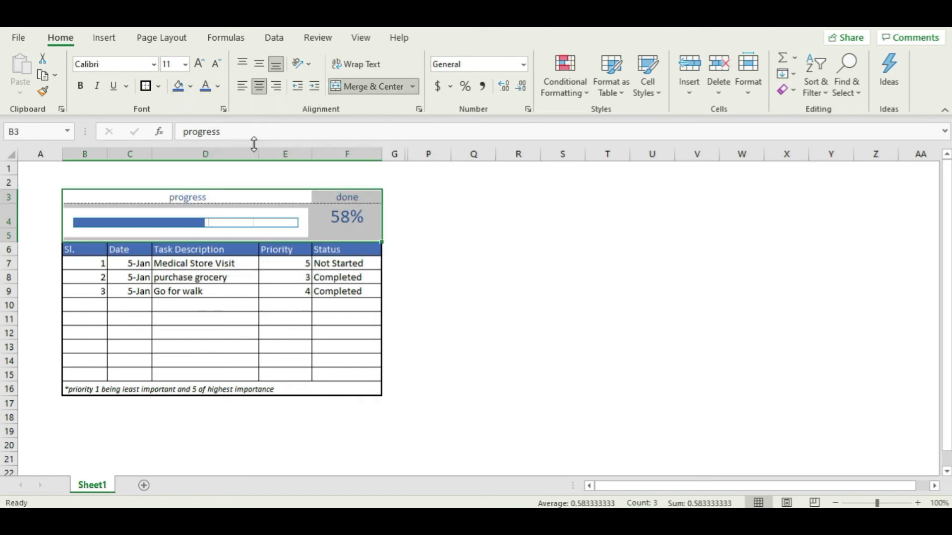
left_click(413, 187)
Step: Fill cells B2:F2 above the tracker with black, and merge and center them
left_click(103, 184)
left_click_drag(103, 184, 356, 182)
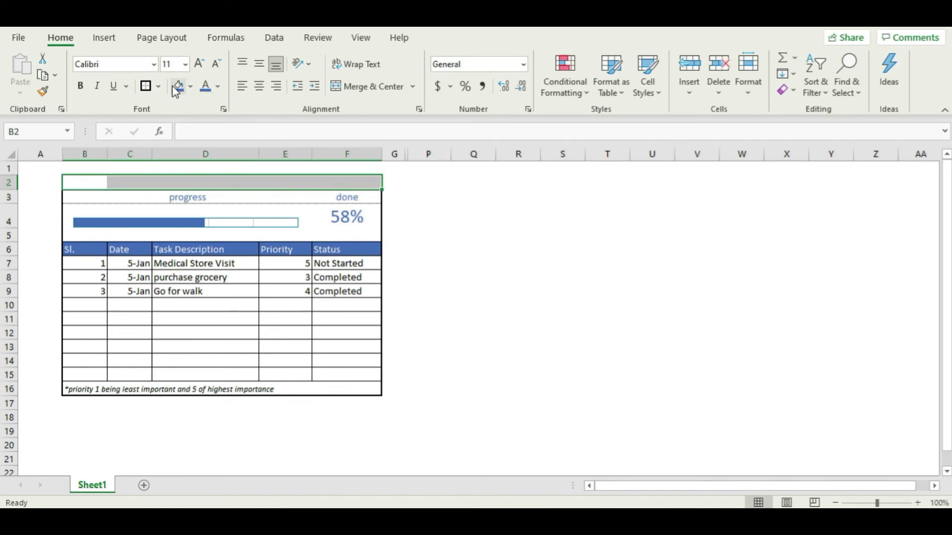
left_click(178, 87)
left_click(191, 86)
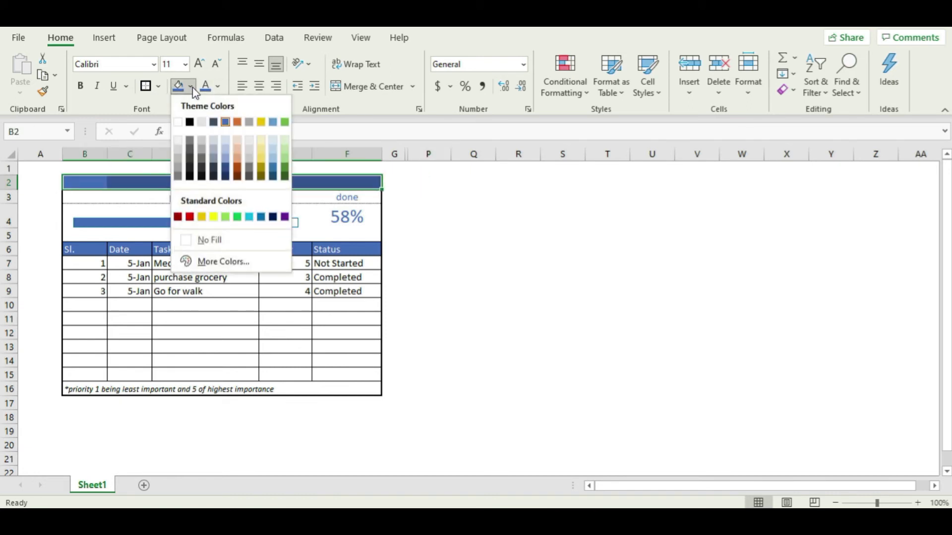
left_click(190, 124)
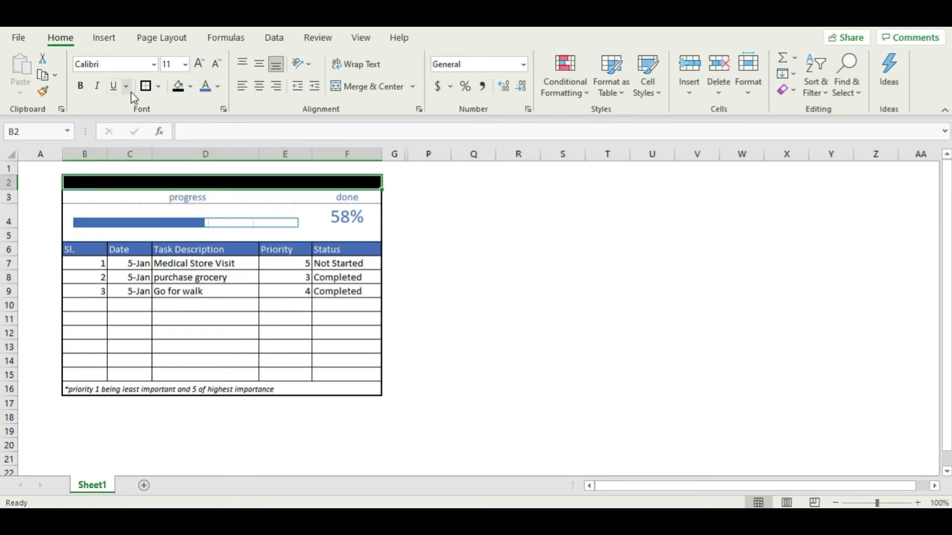
left_click(360, 88)
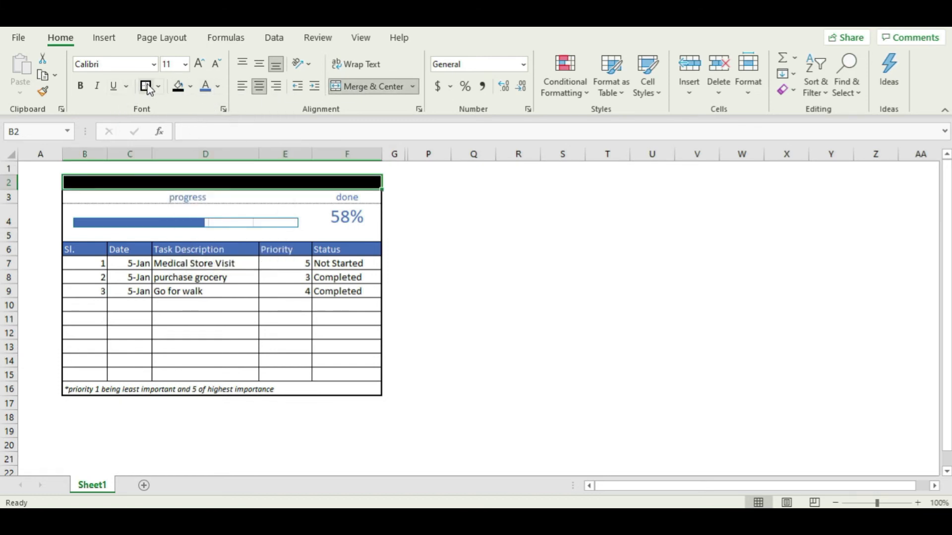
Step: Set the merged black cell's font color to white and enter the title "Tasks to Do"
left_click(217, 87)
left_click(205, 145)
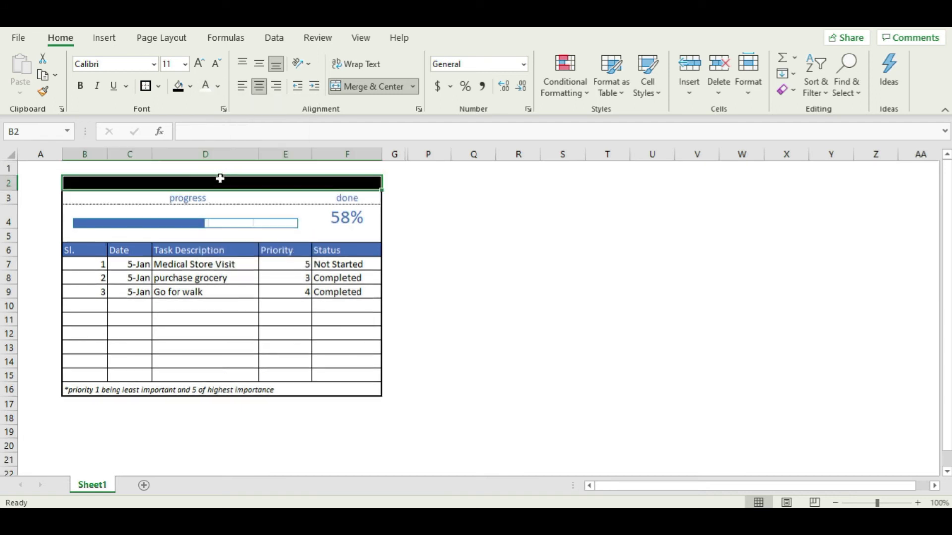
double_click(225, 183)
type("Tasks to ")
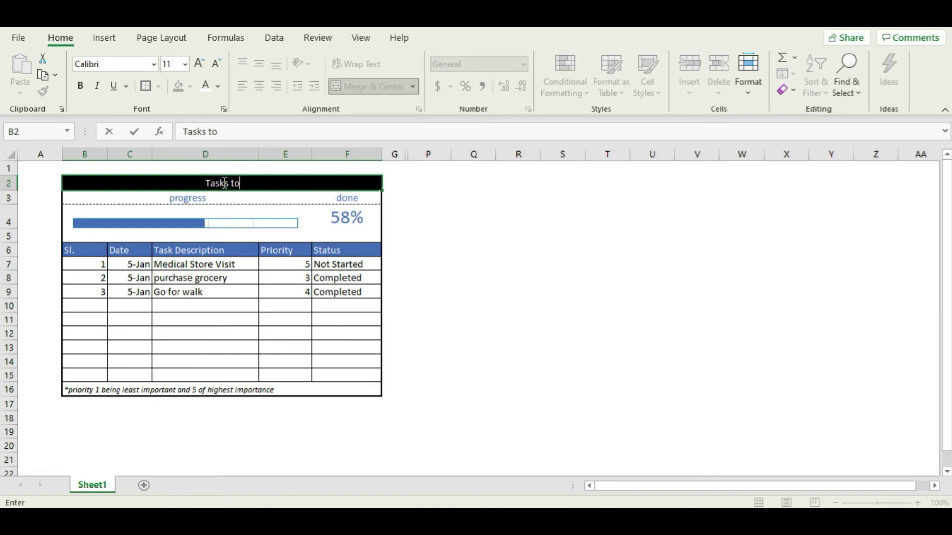
type("Do")
key("Return")
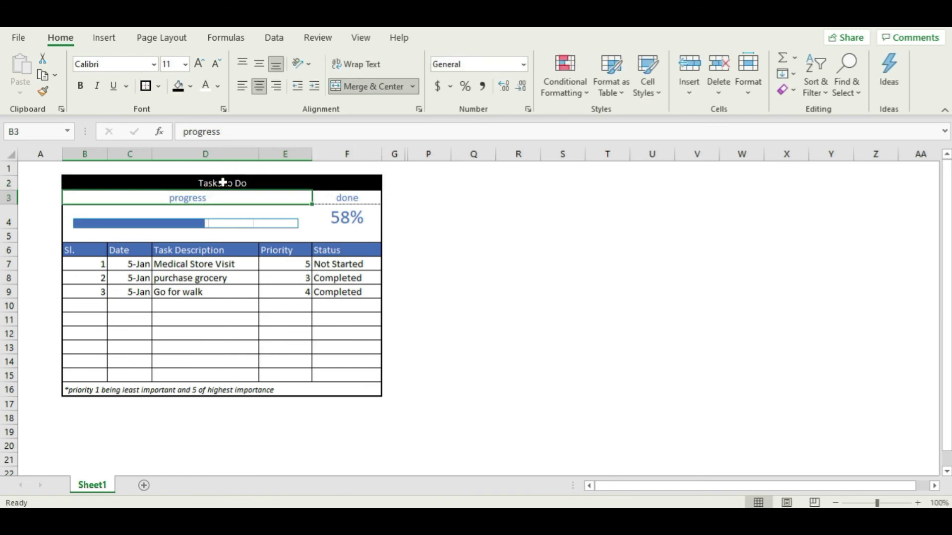
Step: Extend the tracker's title in the merged black cell to read "Tasks to Do Tracking"
left_click(433, 233)
double_click(278, 184)
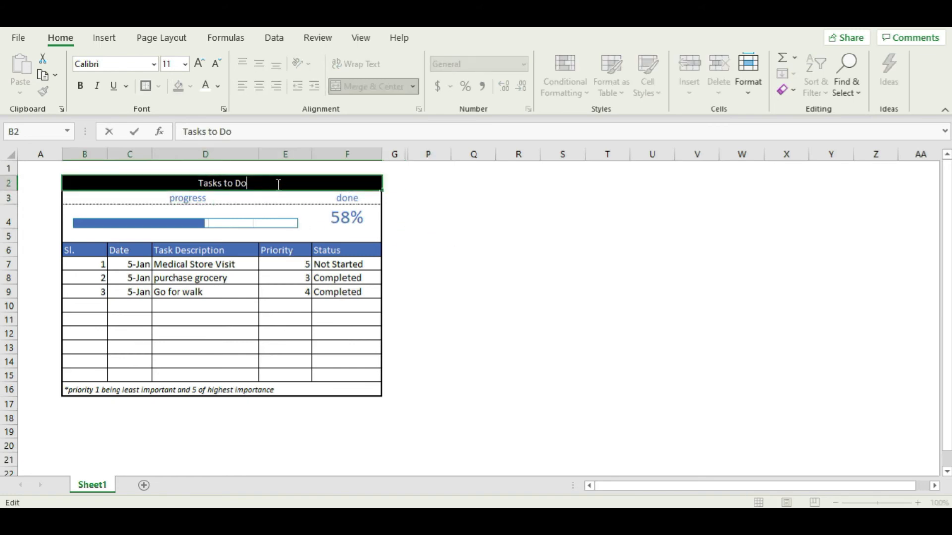
type("Tracking")
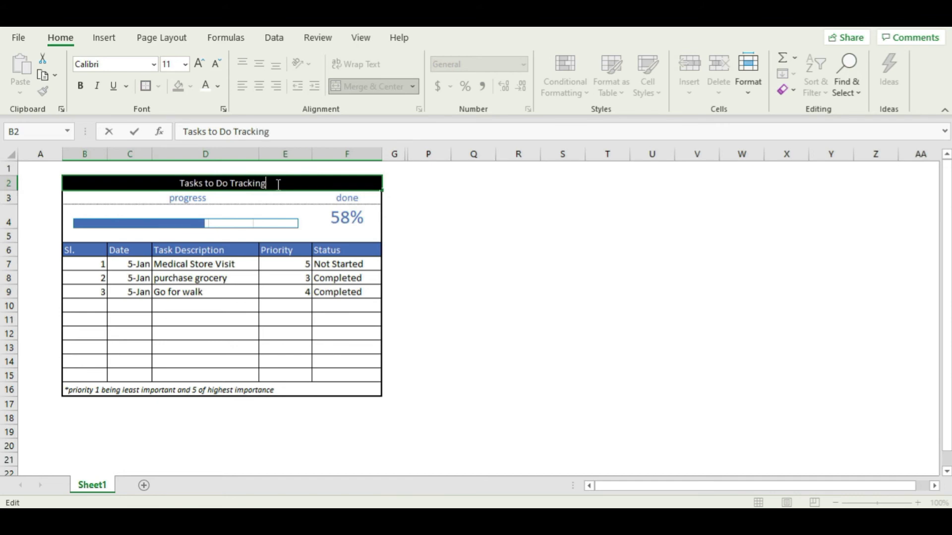
key("Return")
left_click(448, 232)
left_click(306, 346)
left_click(493, 292)
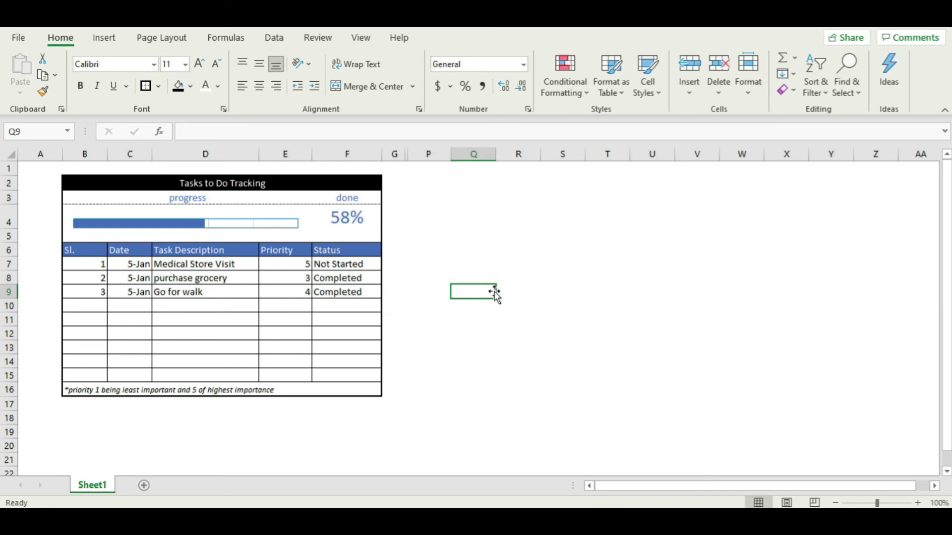
Step: Reduce the height of row 5 between the progress bar and the table header
left_click(521, 254)
left_click(418, 237)
left_click(350, 226)
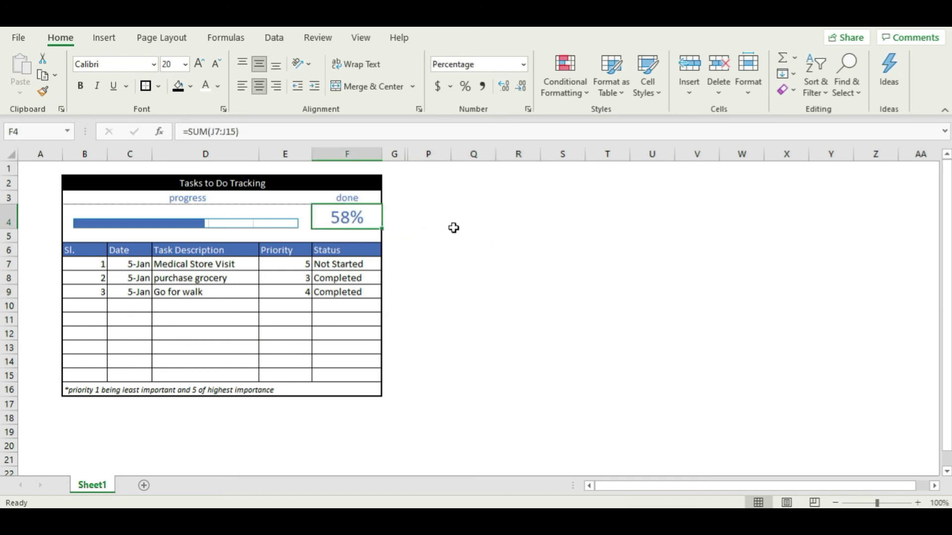
left_click_drag(13, 246, 13, 235)
left_click(597, 242)
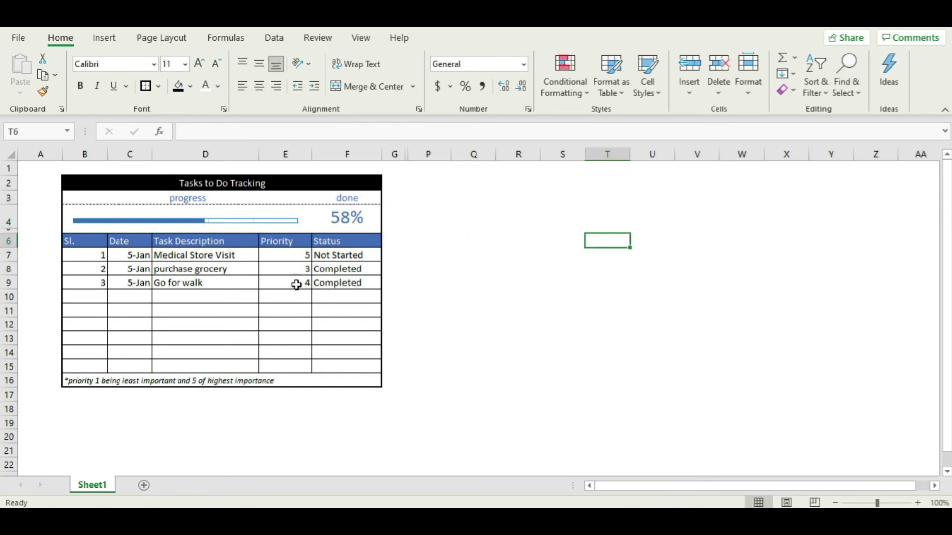
Step: Italicize the "progress" and "done" labels in B3:F3
left_click_drag(198, 198, 348, 198)
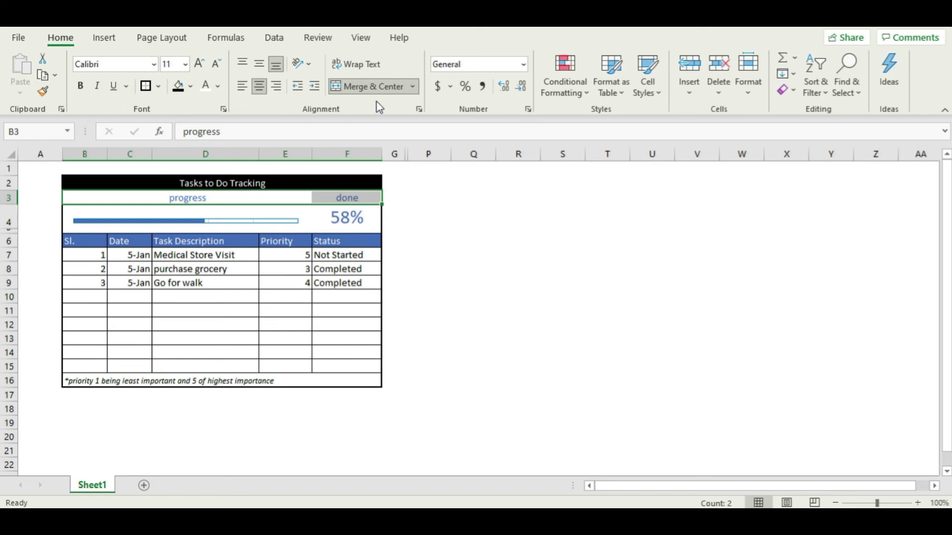
left_click(96, 86)
left_click(516, 223)
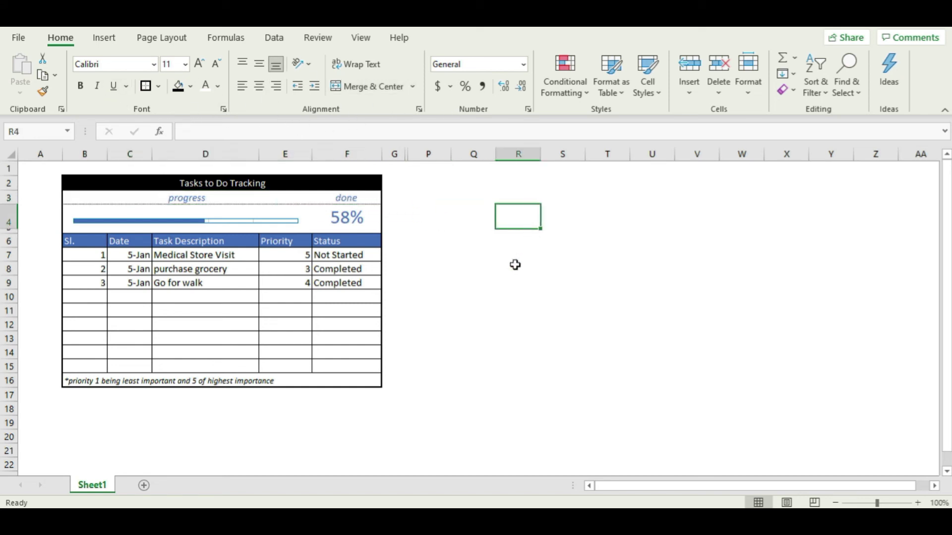
left_click(475, 366)
Step: Format the inside horizontal borders of the task rows B7:F15 with the finest dotted line style
left_click_drag(86, 256, 351, 370)
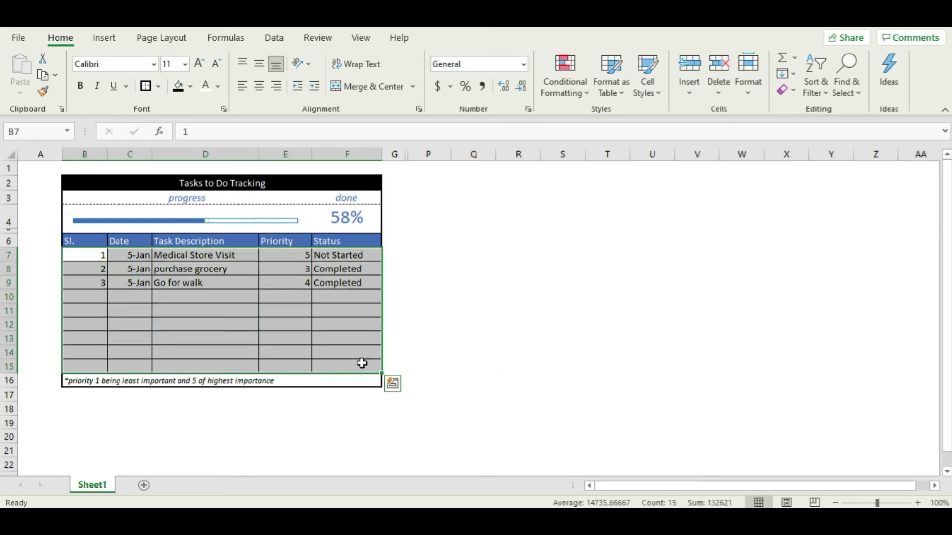
right_click(191, 305)
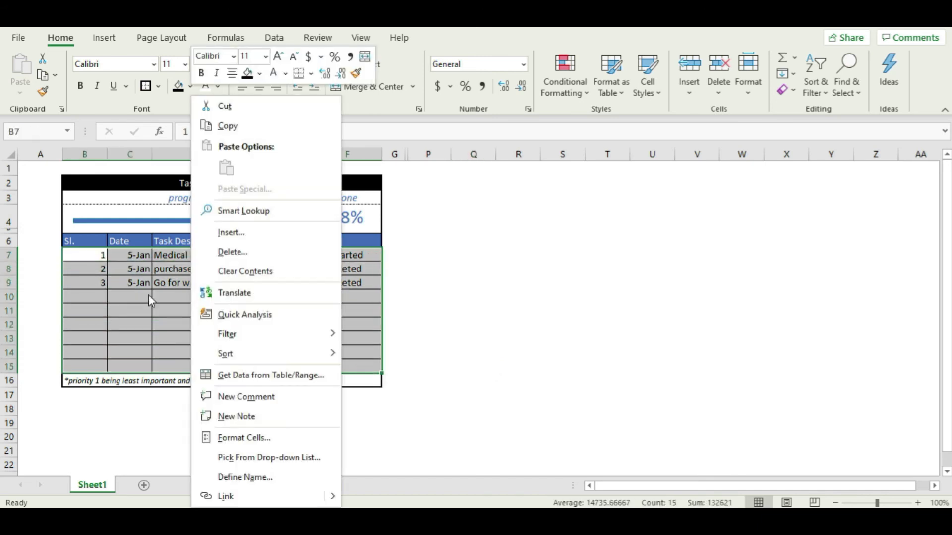
left_click(266, 439)
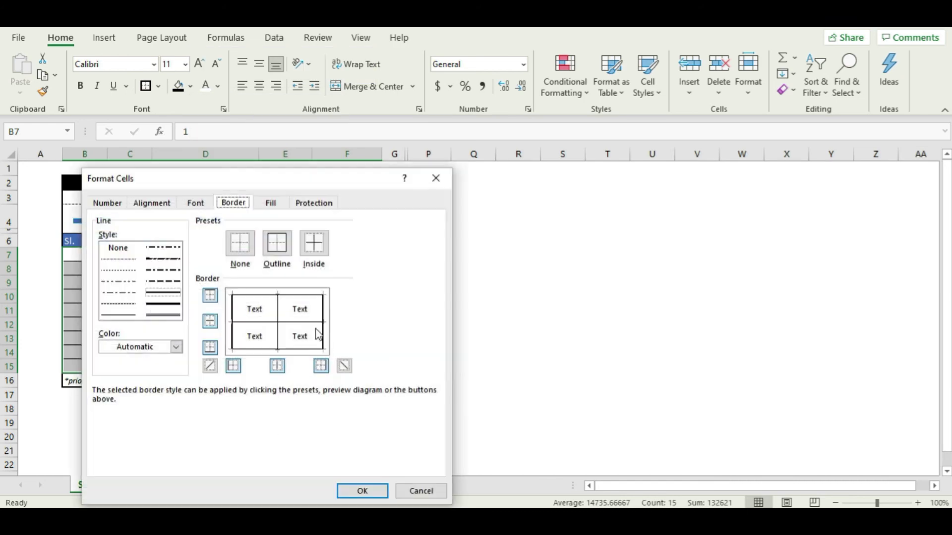
left_click_drag(221, 187, 458, 164)
left_click(357, 236)
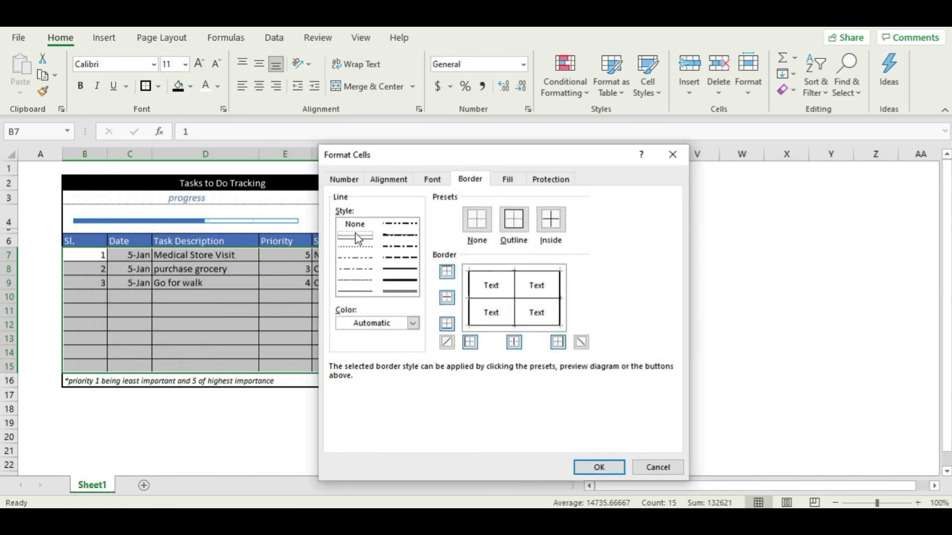
left_click(485, 299)
left_click(599, 467)
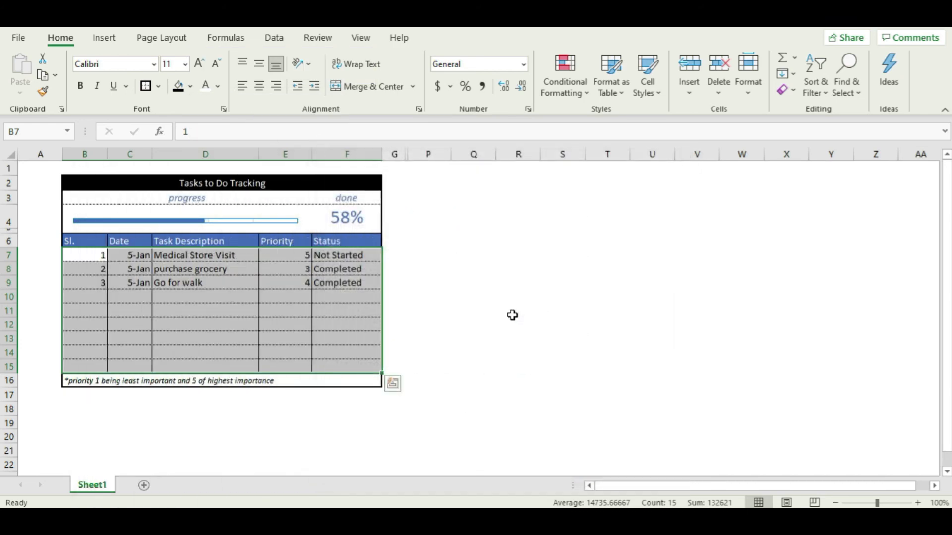
left_click(607, 269)
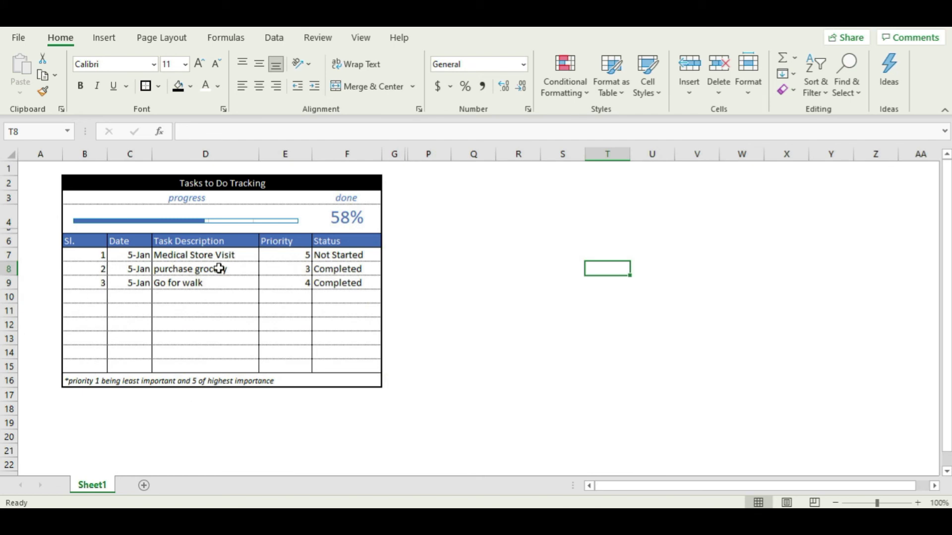
left_click_drag(81, 241, 336, 240)
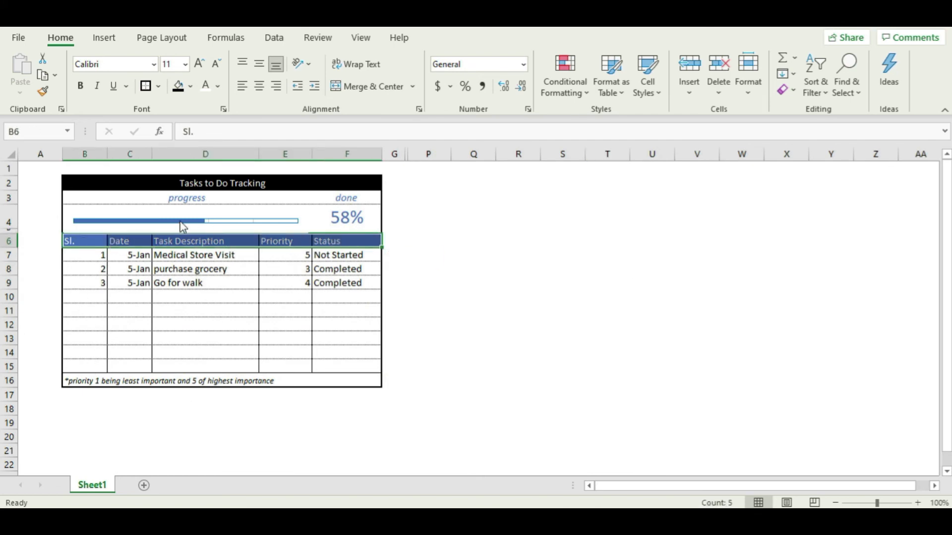
left_click(213, 296)
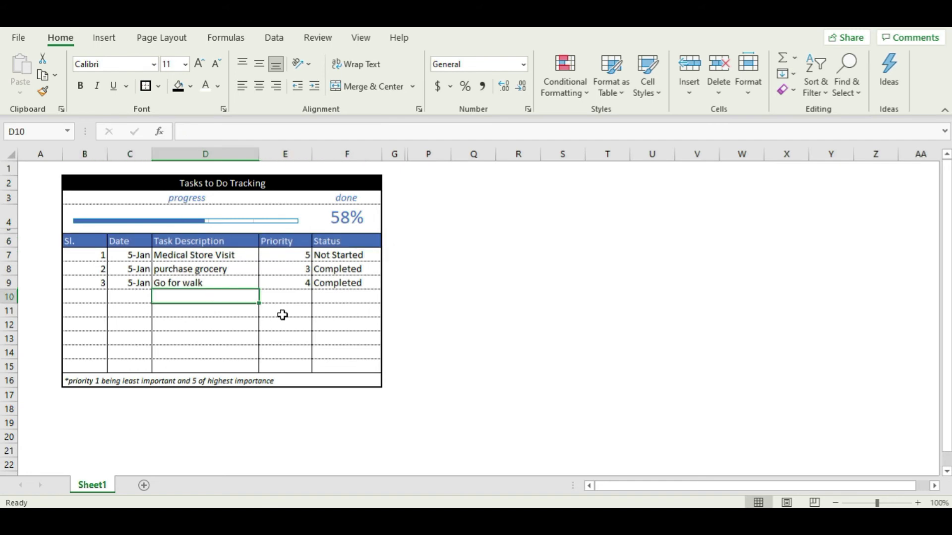
Step: Start a new task in row 10 with serial number 4 and date 6-Jan
left_click(97, 298)
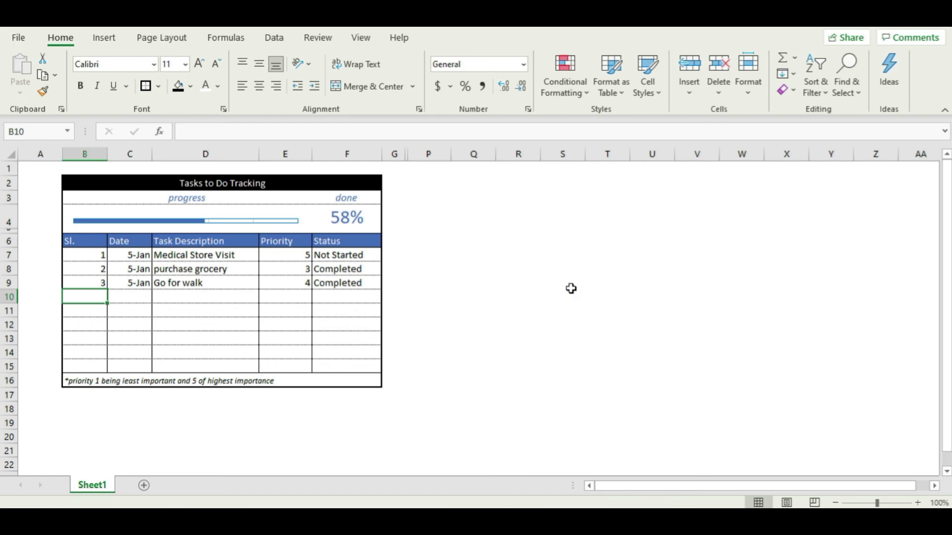
type("4")
key("Return")
key("Up")
key("Right")
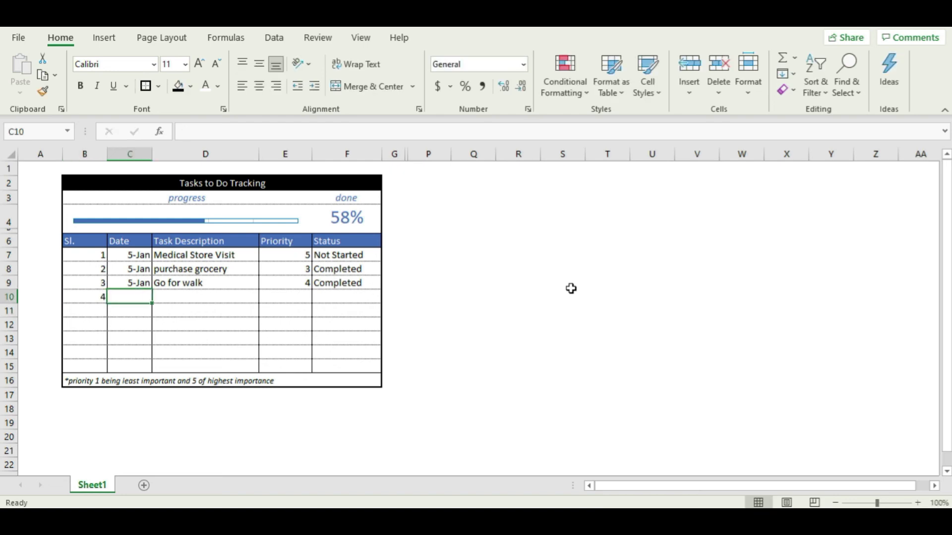
type("6-jan")
key("Tab")
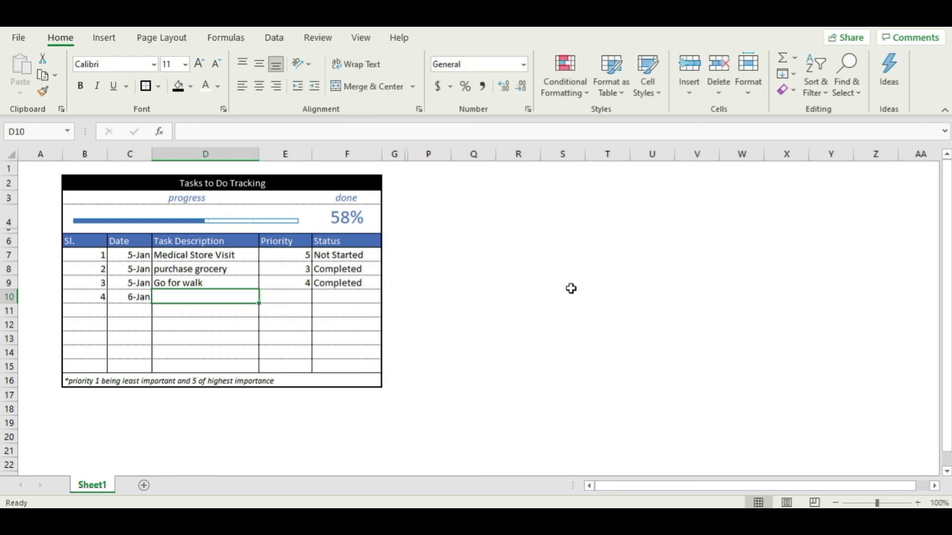
Step: Complete the row 10 task with description "travel", priority 5 and status Not Started
type("tra")
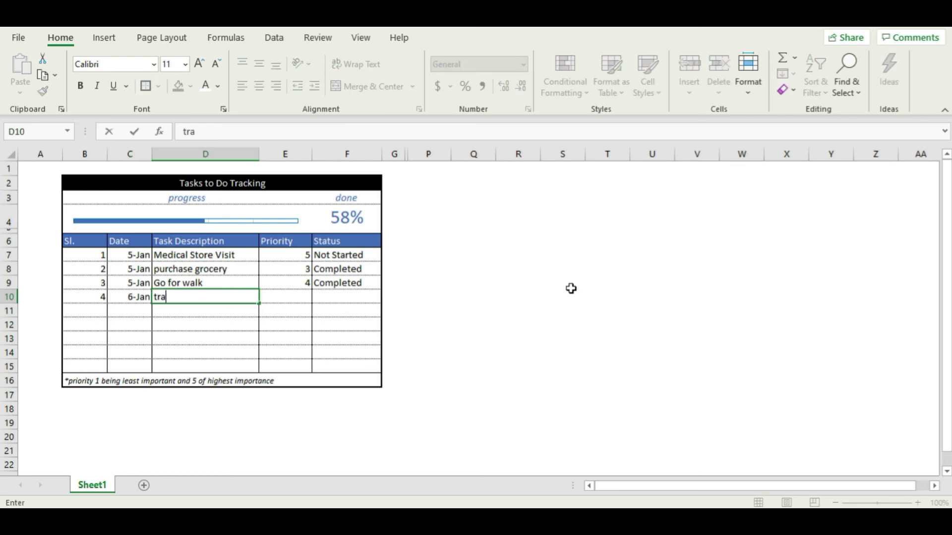
type("vel")
key("Tab")
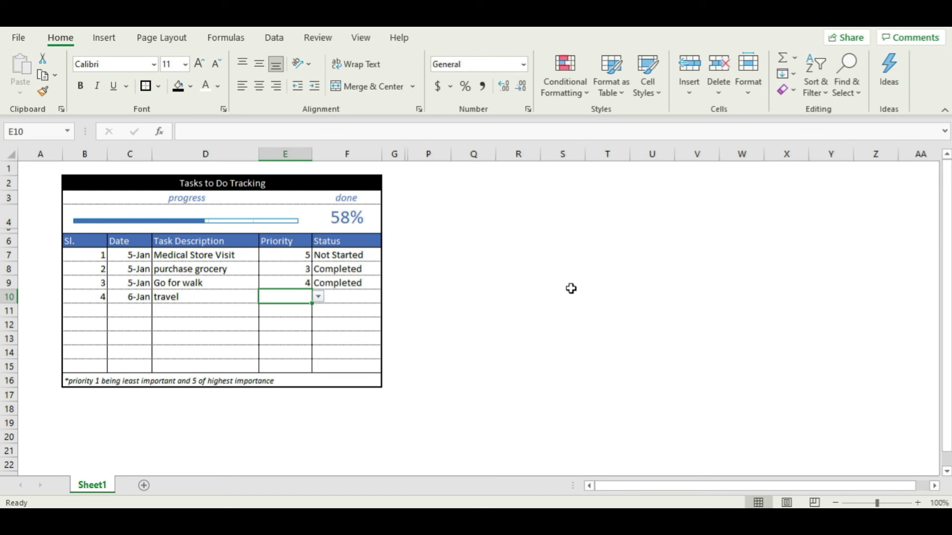
type("5")
key("Tab")
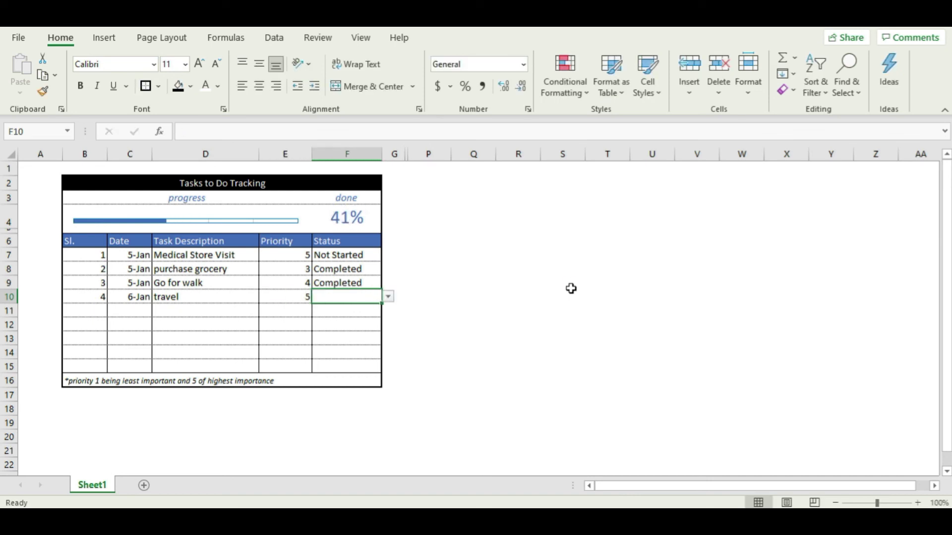
type("not Started")
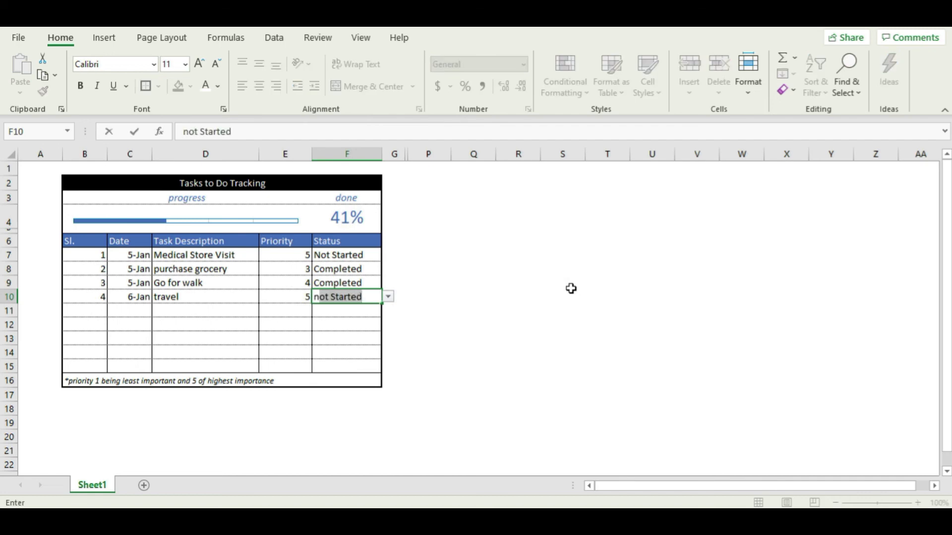
key("Return")
Step: Start another task in row 11 with serial number 5 and date 6-Jan
key("Left")
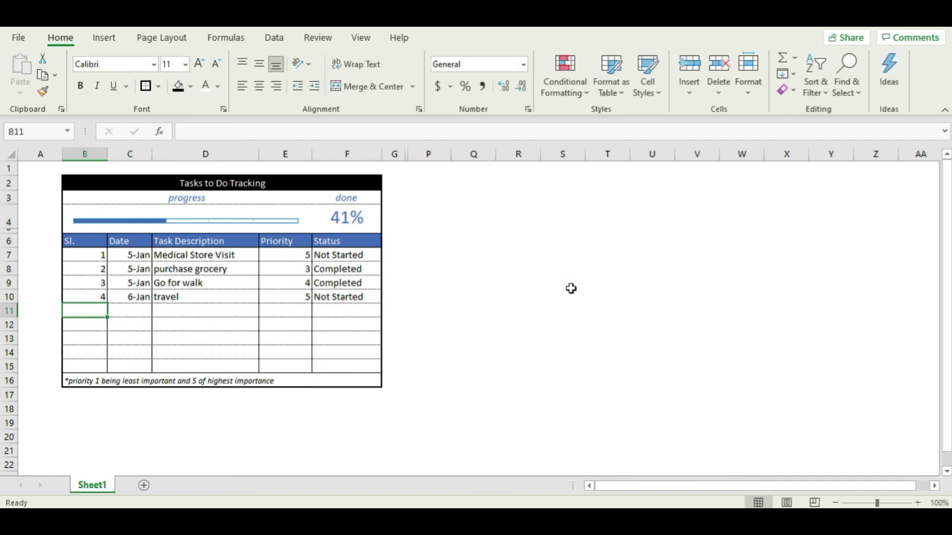
type("5")
key("Tab")
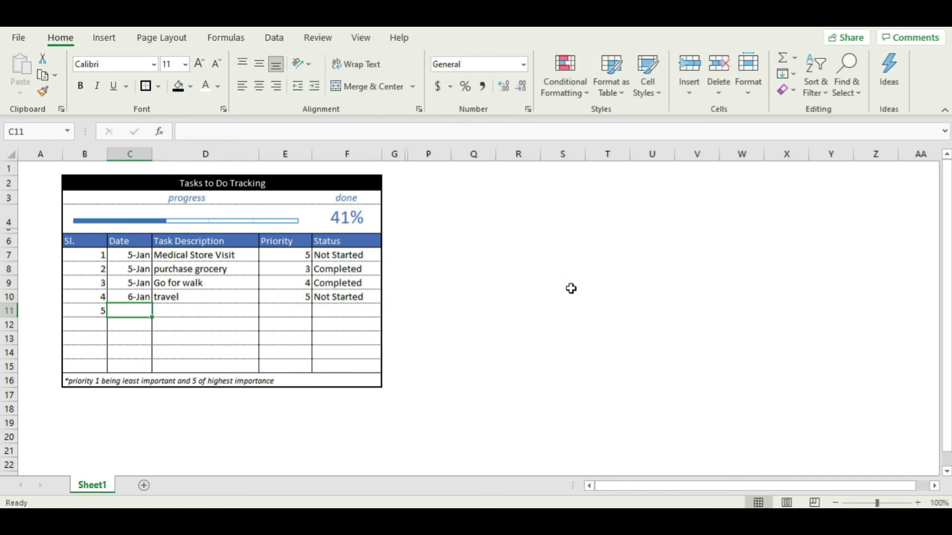
type("6-Jan")
key("Tab")
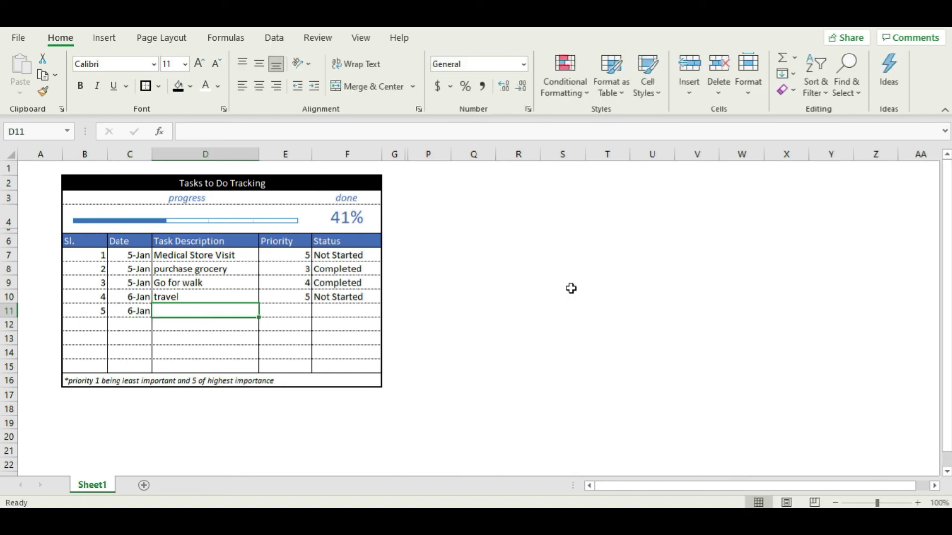
Step: Complete the row 11 task with description "Call rental", priority 2 and status Not Started
type("Call")
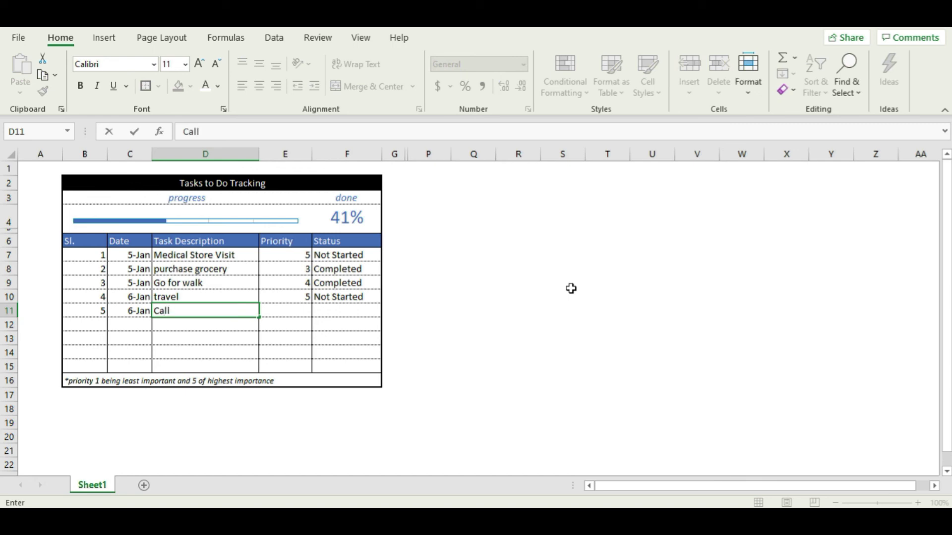
type("rental")
key("Tab")
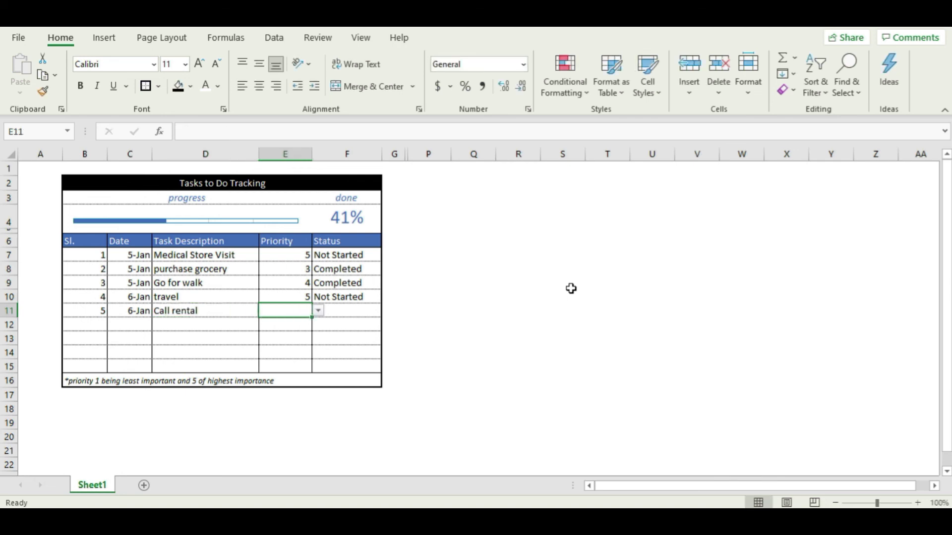
type("2")
key("Tab")
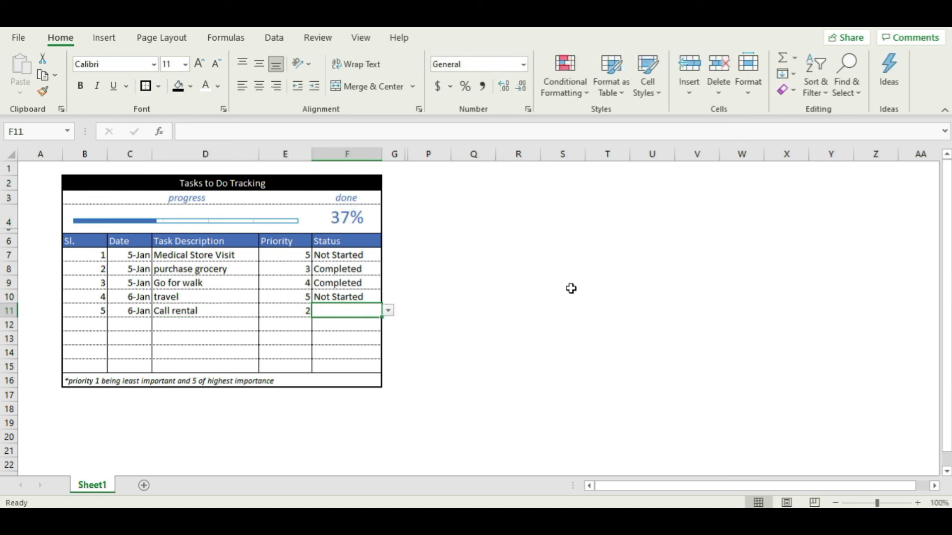
type("n")
key("Tab")
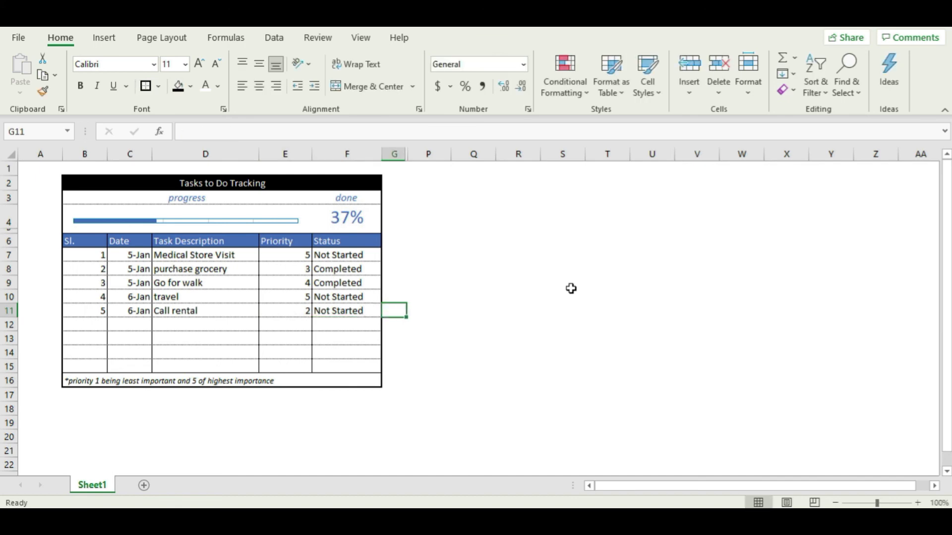
Step: Set the status of the Medical Store Visit task in F7 to Completed
left_click(337, 258)
left_click(389, 255)
left_click(370, 284)
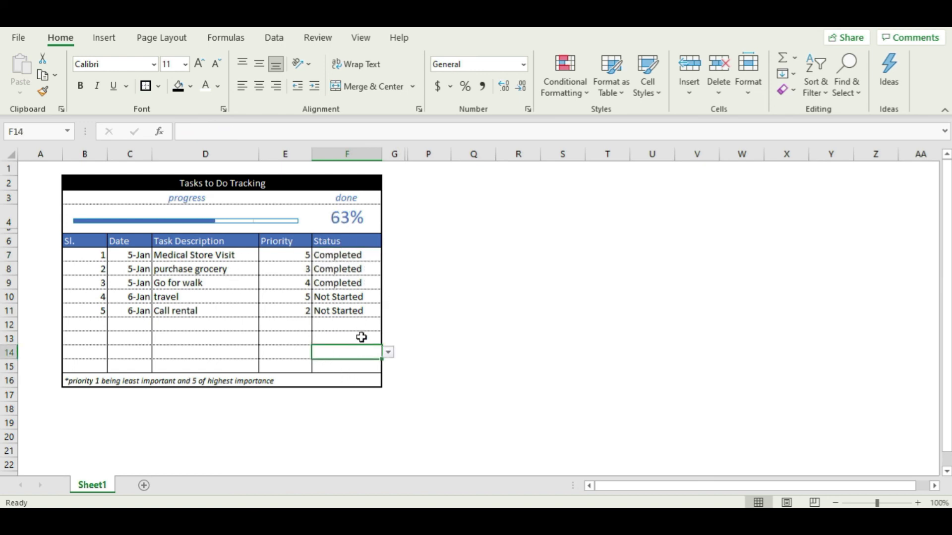
Step: Set the status of the travel and Call rental tasks in F10 and F11 to Completed
left_click(369, 300)
left_click(389, 299)
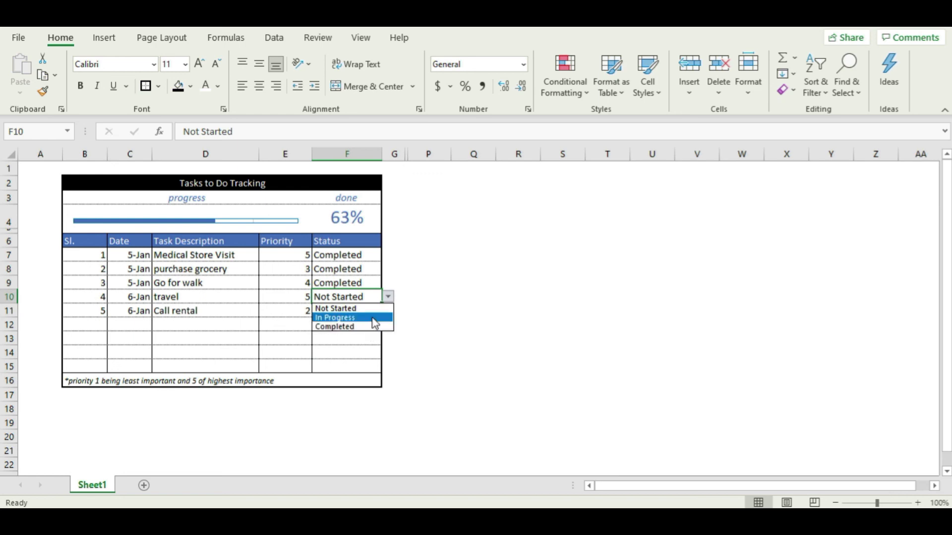
left_click(373, 328)
left_click(362, 310)
left_click(388, 311)
left_click(366, 341)
left_click(340, 355)
left_click(518, 298)
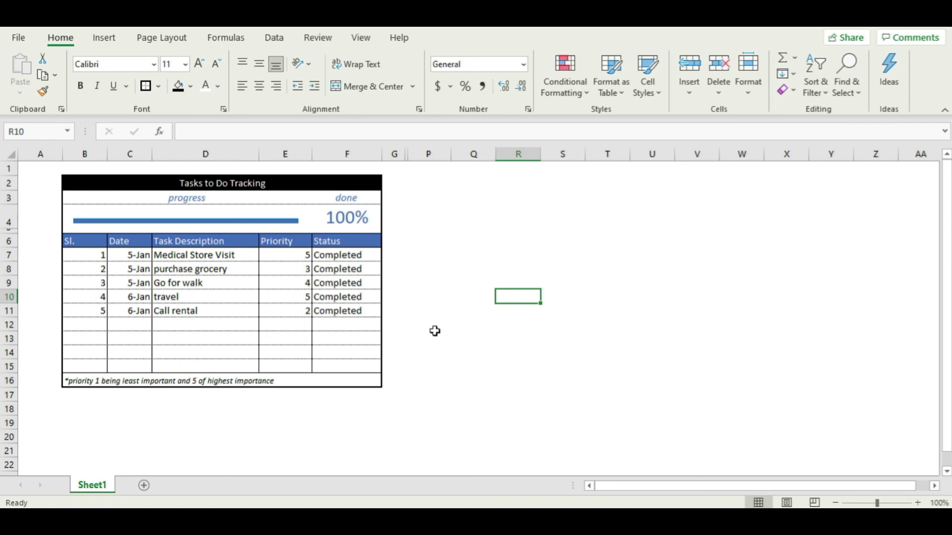
left_click(338, 355)
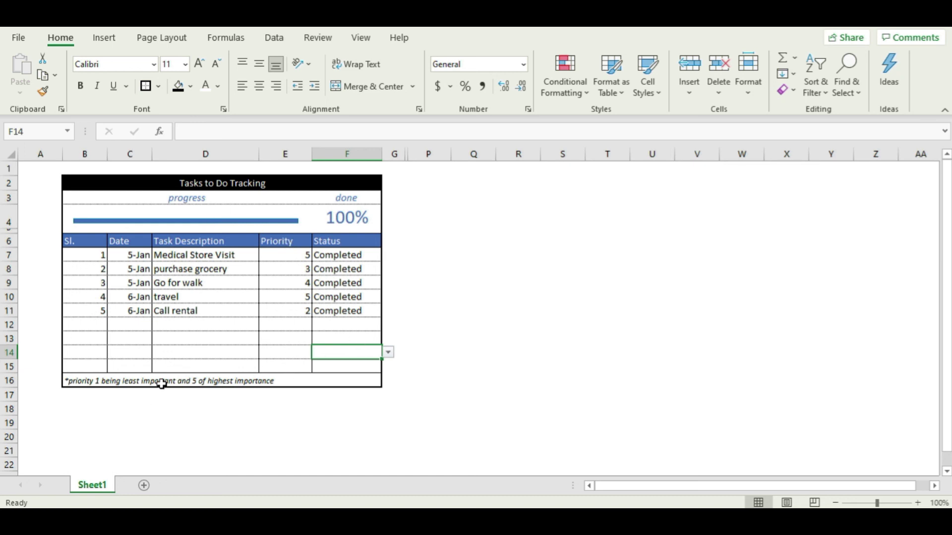
left_click(311, 178)
left_click(462, 226)
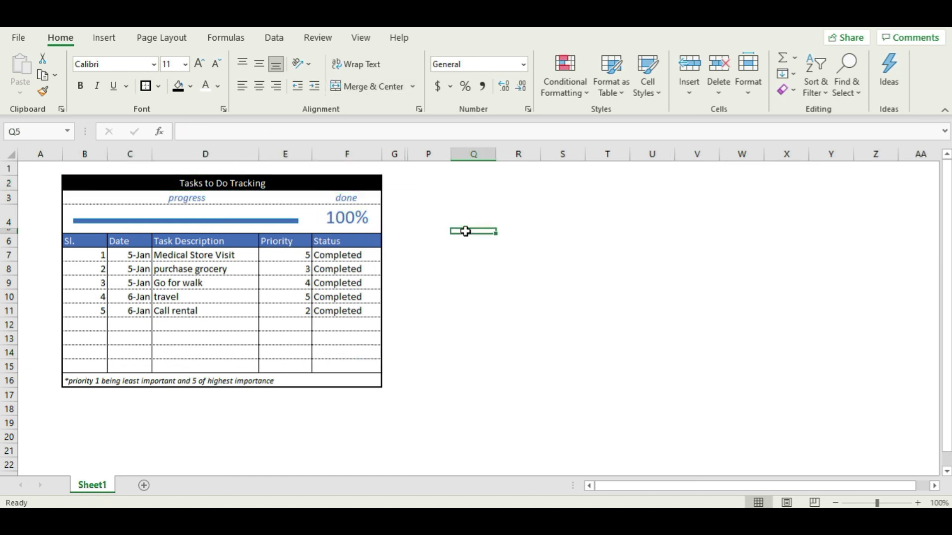
left_click(298, 182)
left_click(353, 324)
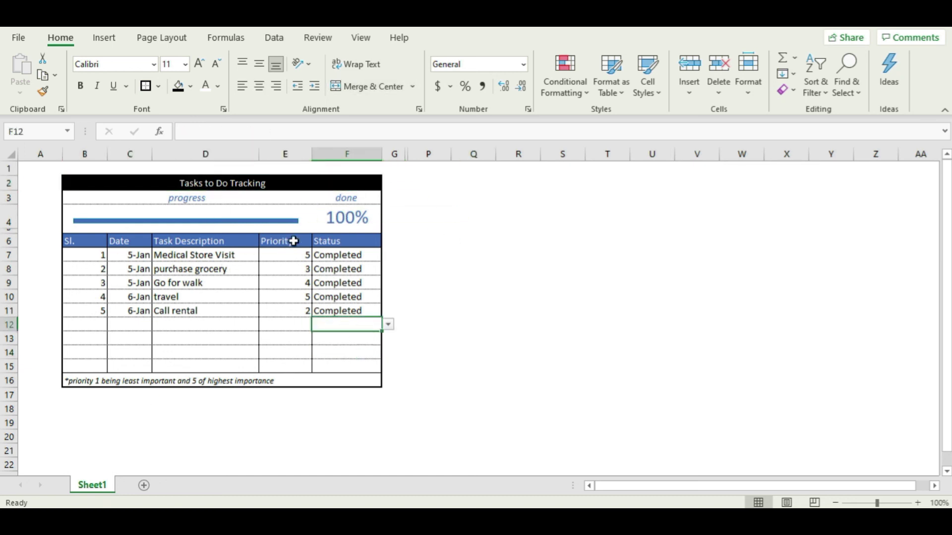
left_click(526, 283)
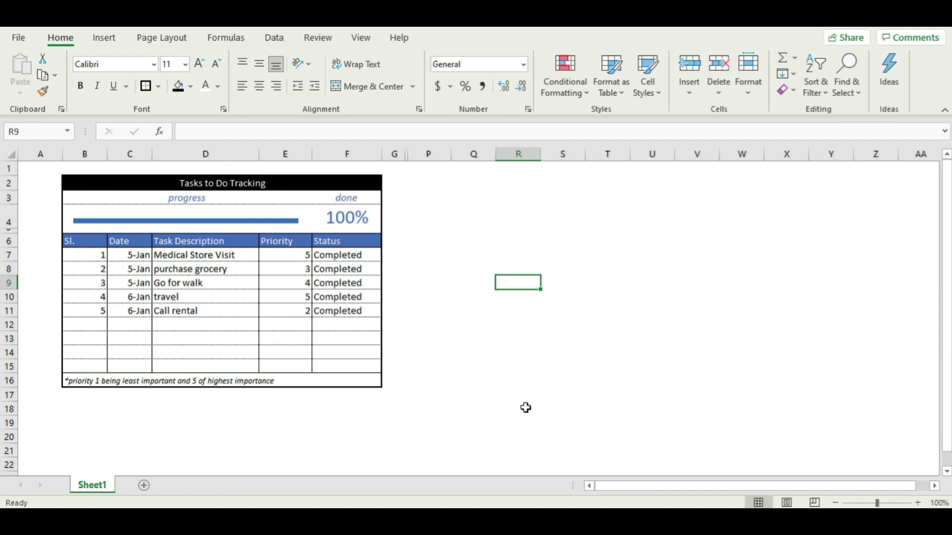
left_click(310, 354)
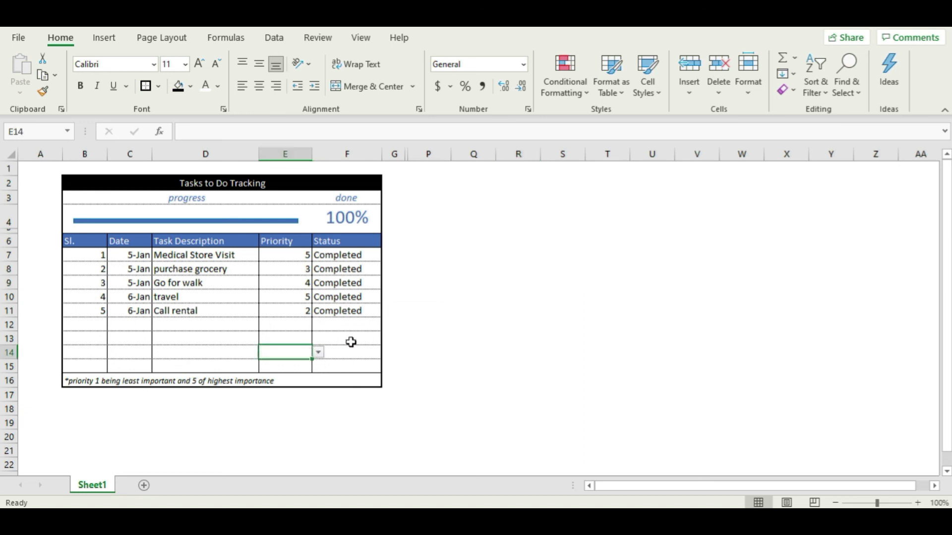
left_click(377, 326)
left_click(420, 297)
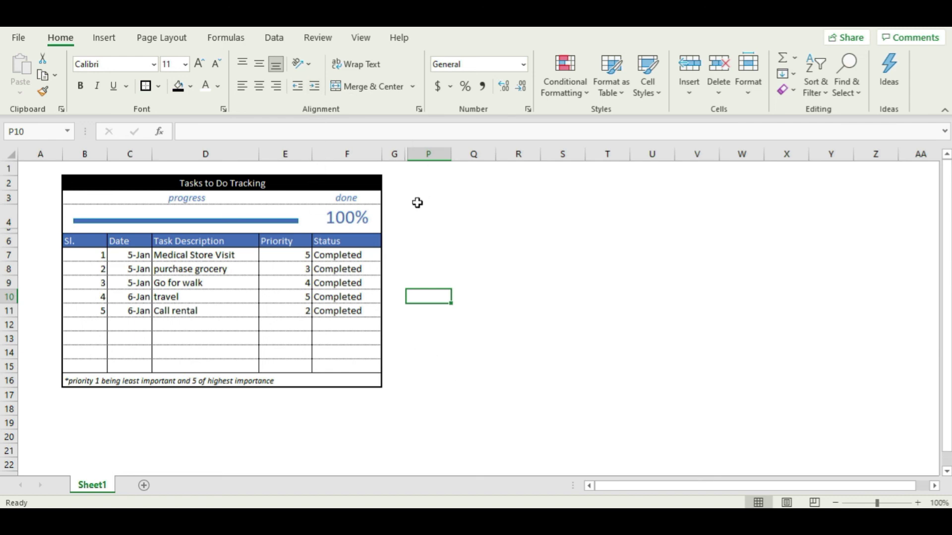
left_click(398, 283)
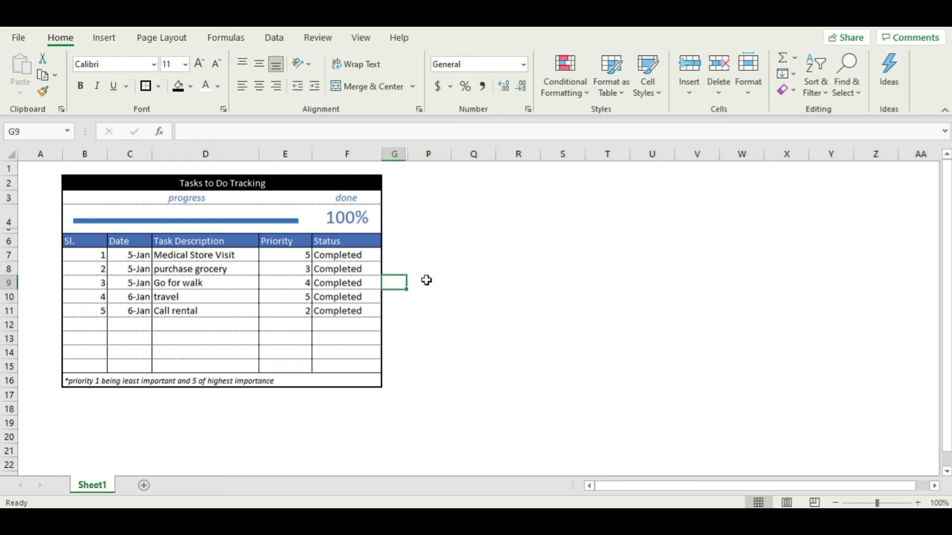
left_click(394, 213)
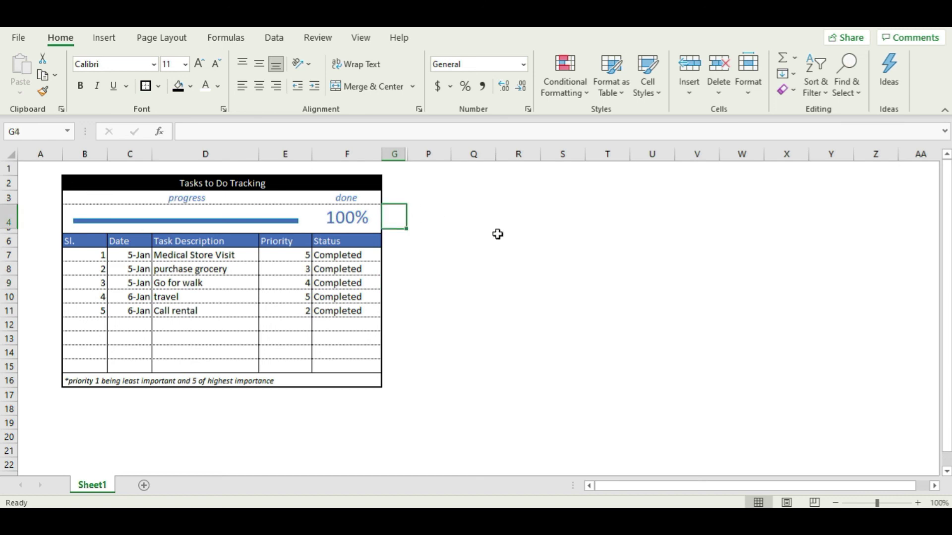
left_click(284, 311)
left_click(294, 395)
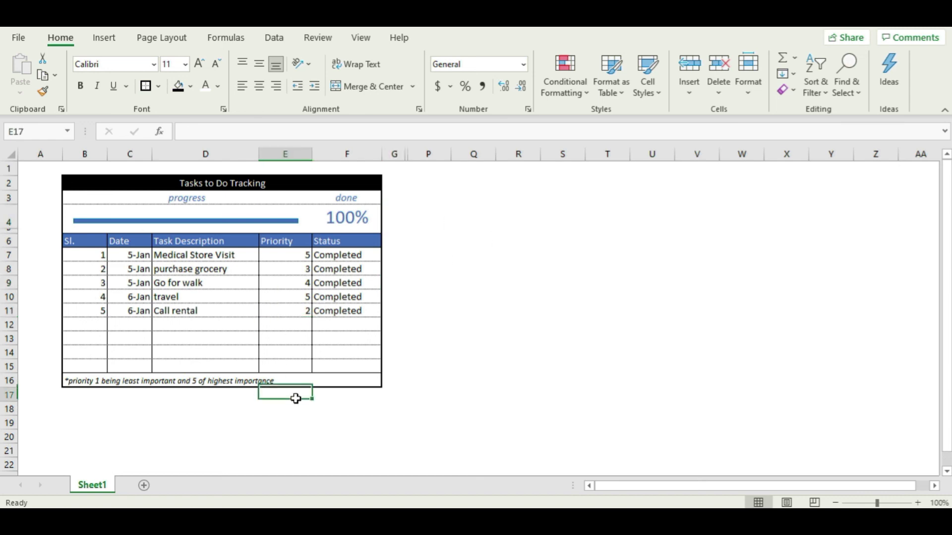